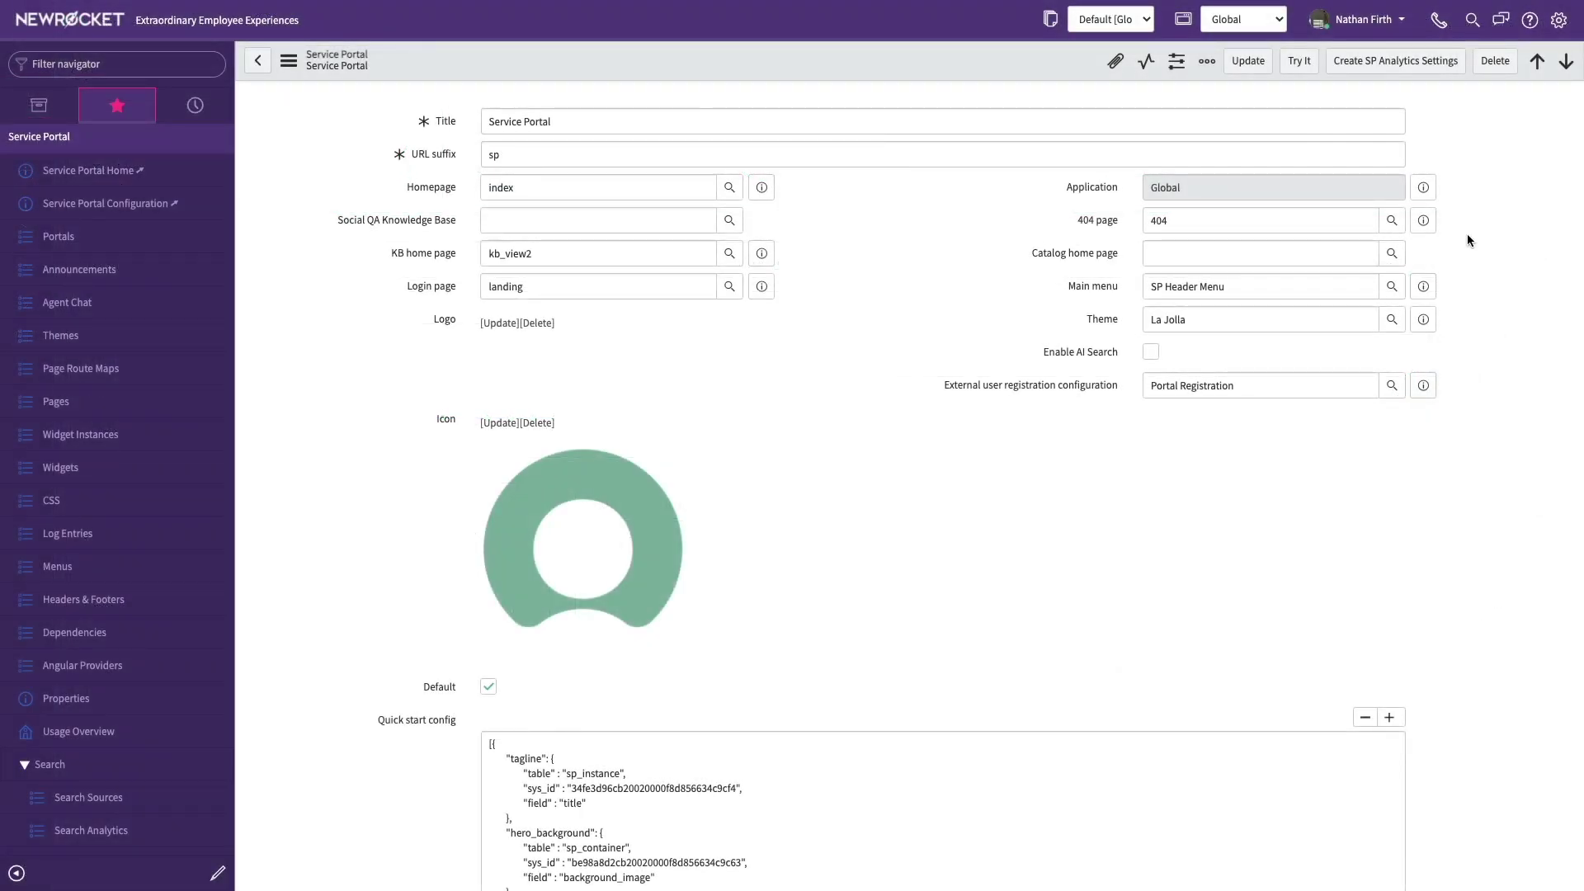
Create SP Analytics Settings on the Service Portal record and show its User Experience Analytics overview.
click(1380, 66)
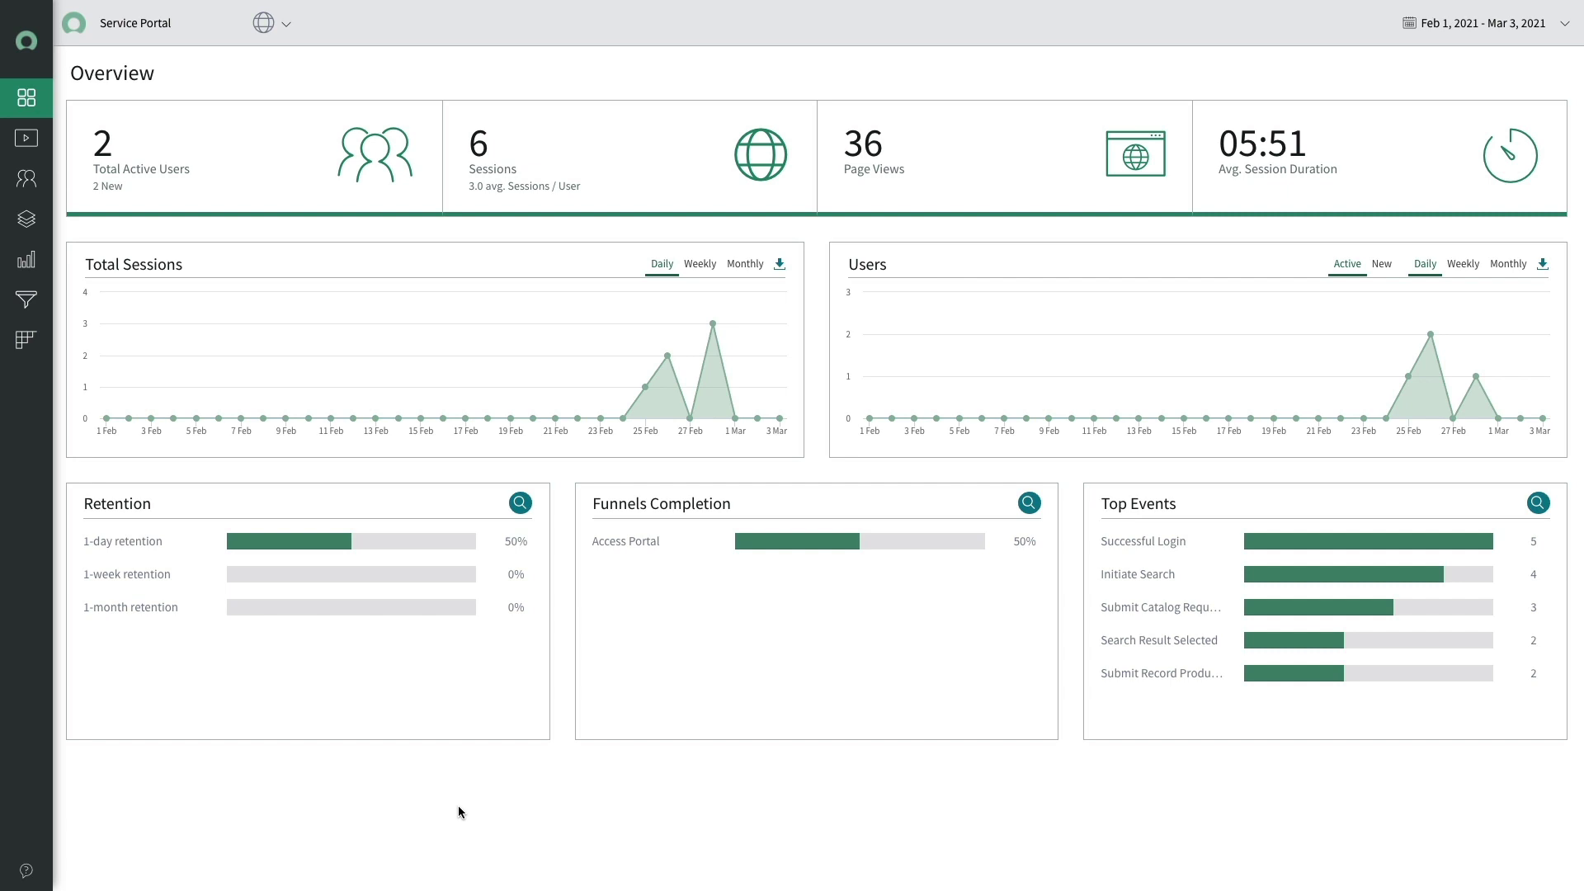
Browse all portal users and page analytics, then show the Funnels page with the Access Portal funnel.
mouse_move(33, 281)
click(82, 183)
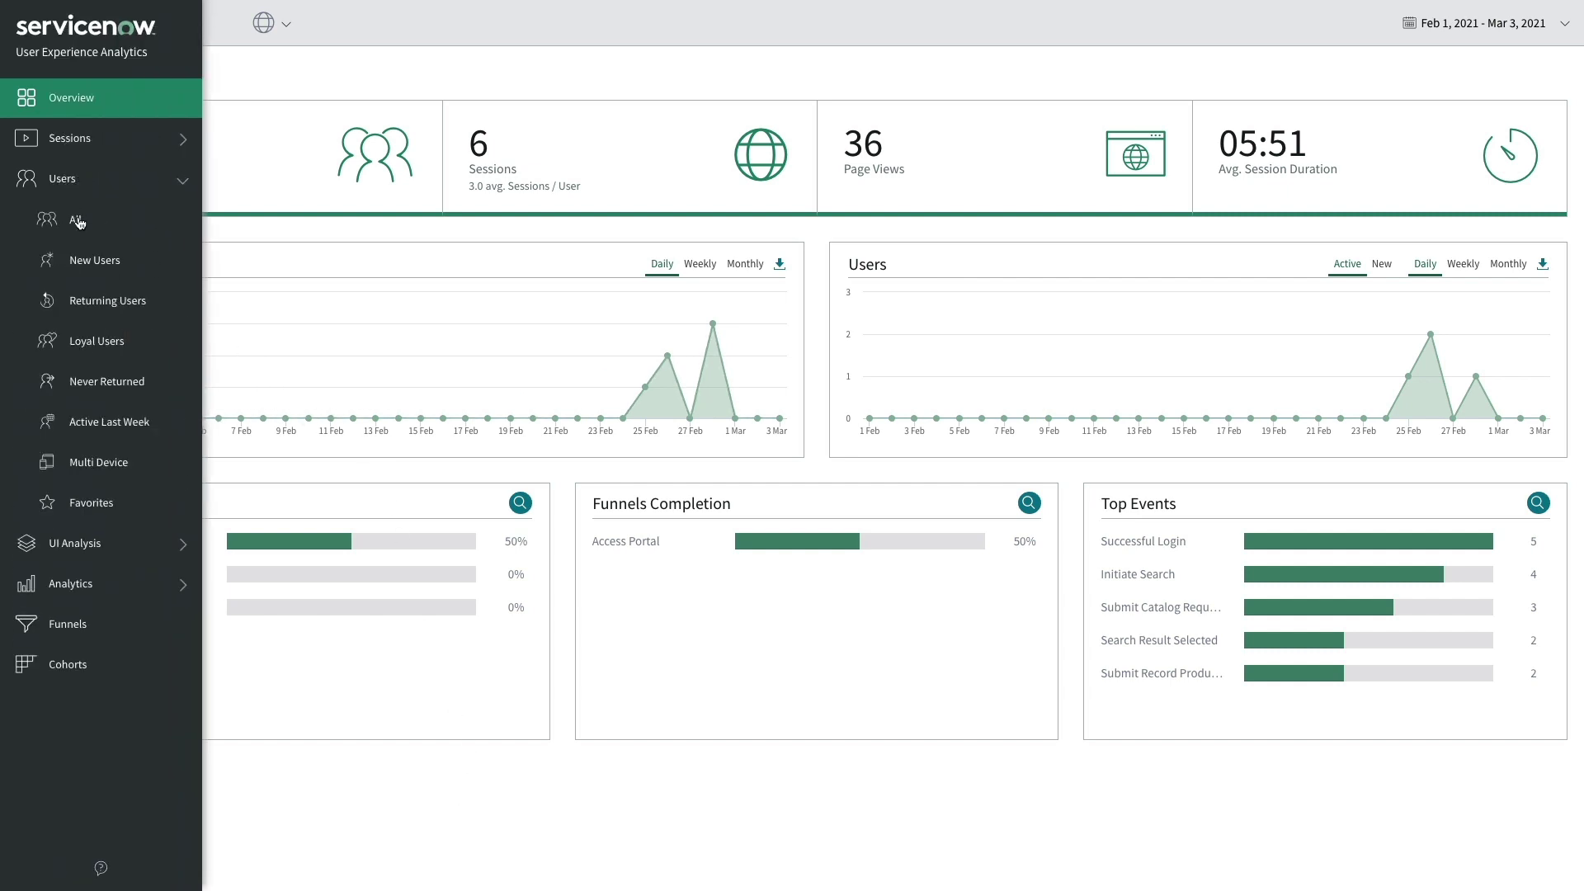
click(77, 221)
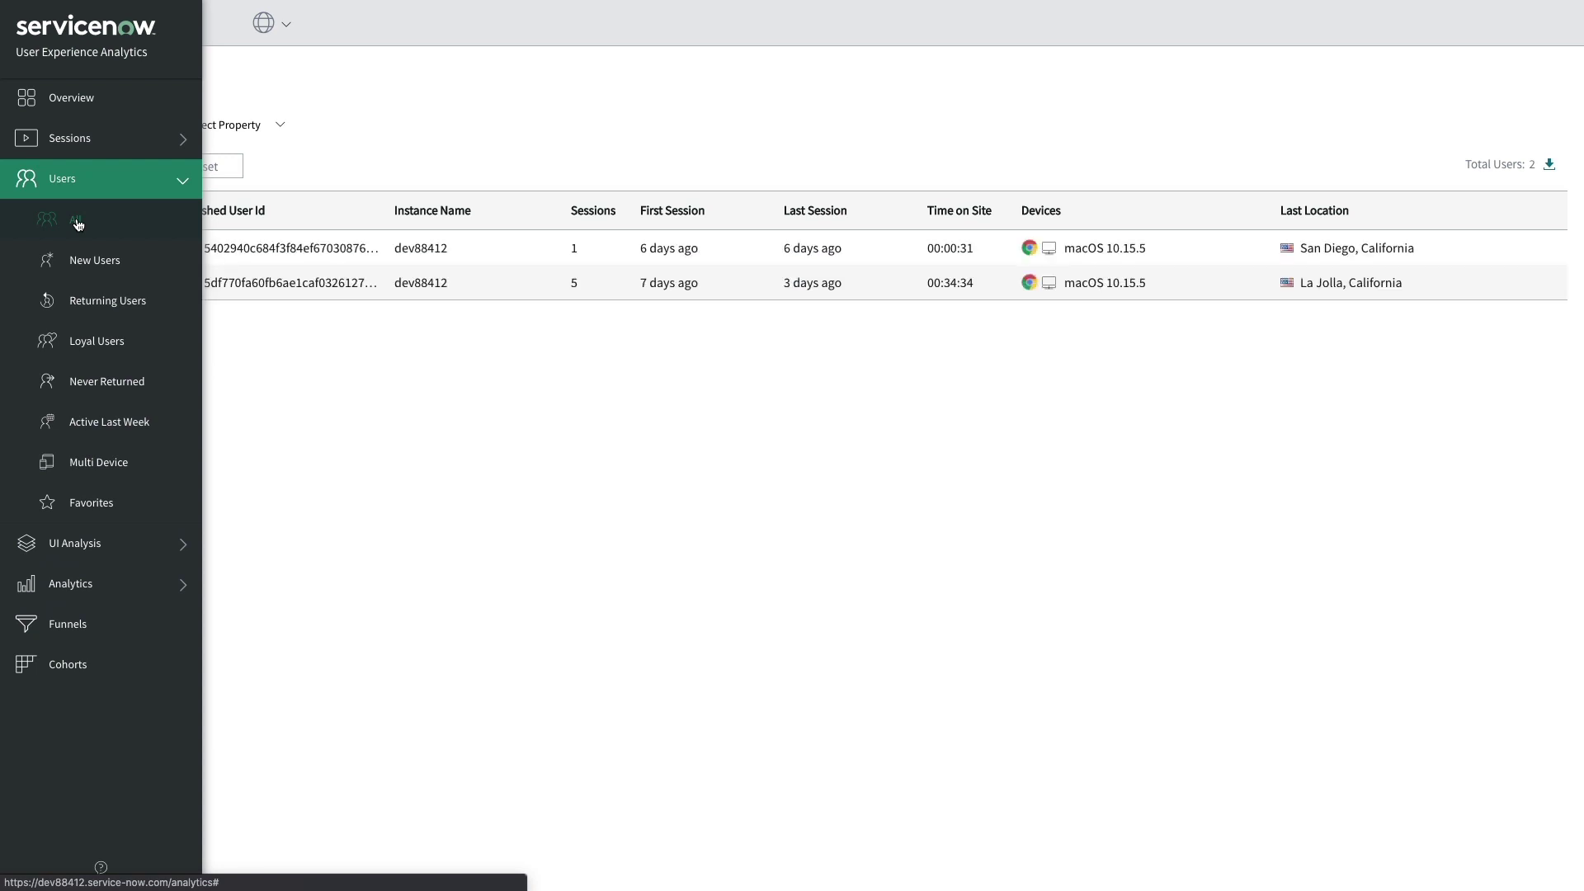
click(82, 546)
click(85, 303)
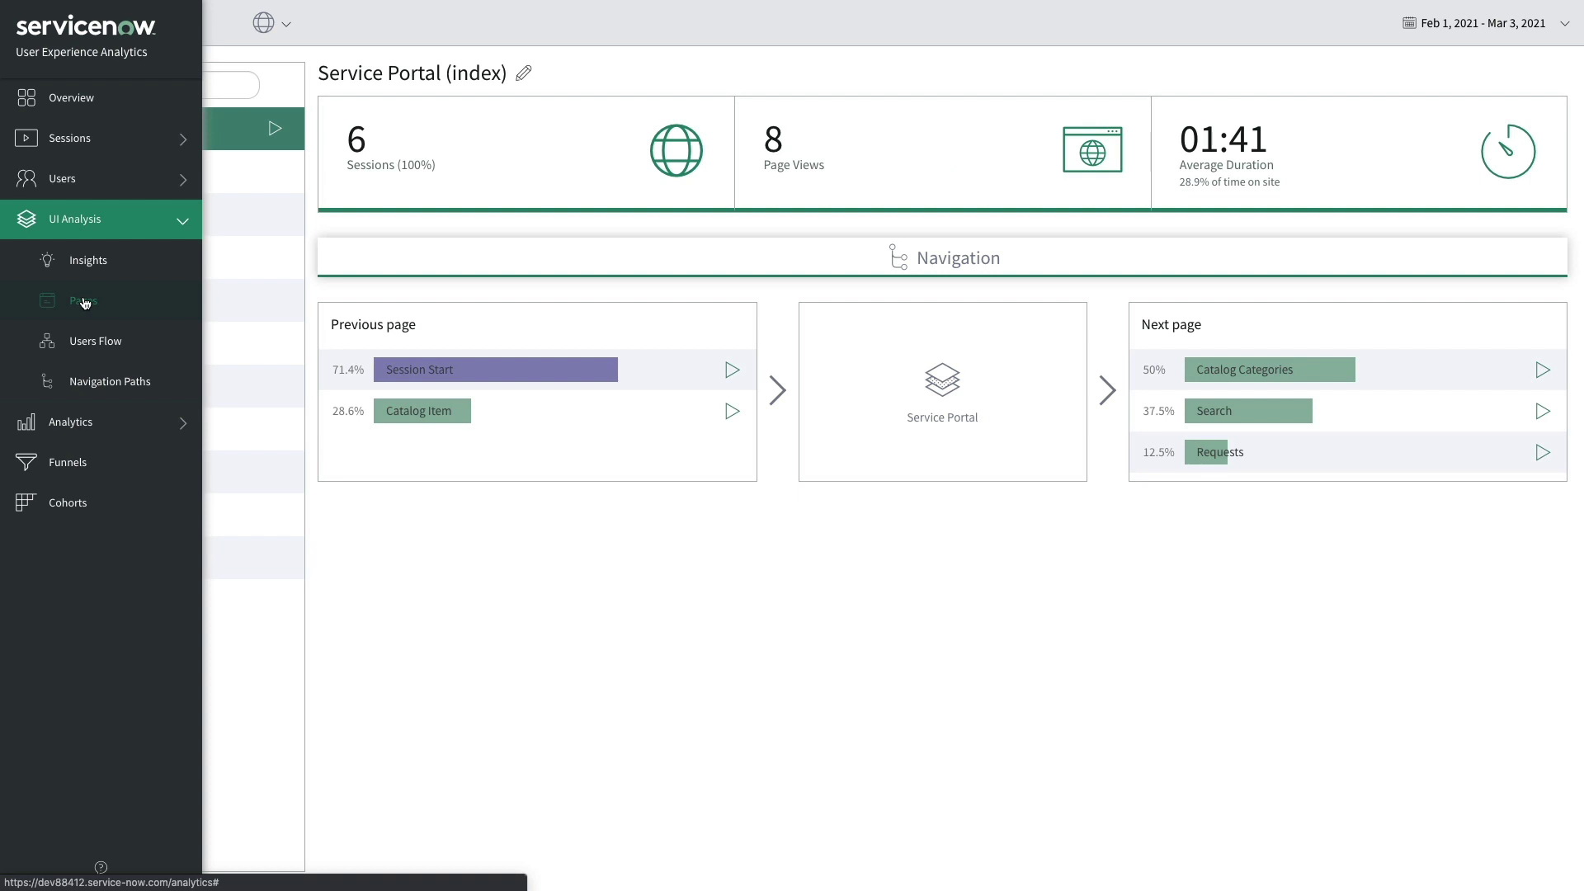
click(70, 466)
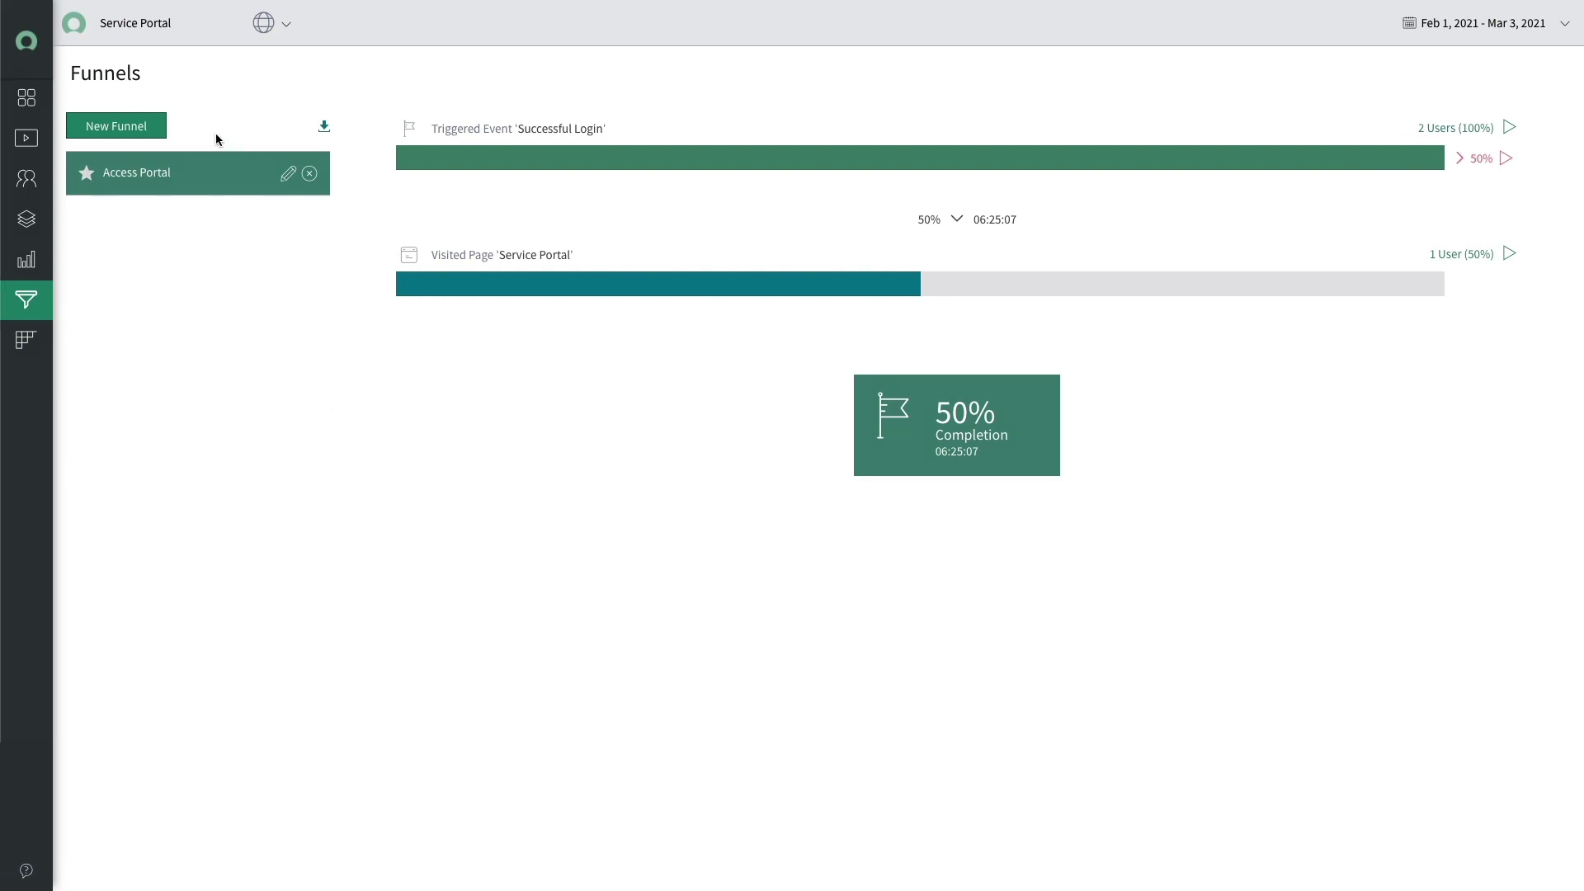
Start a 'Submit a ticket' funnel whose first step is a Catalog Home page view.
click(110, 125)
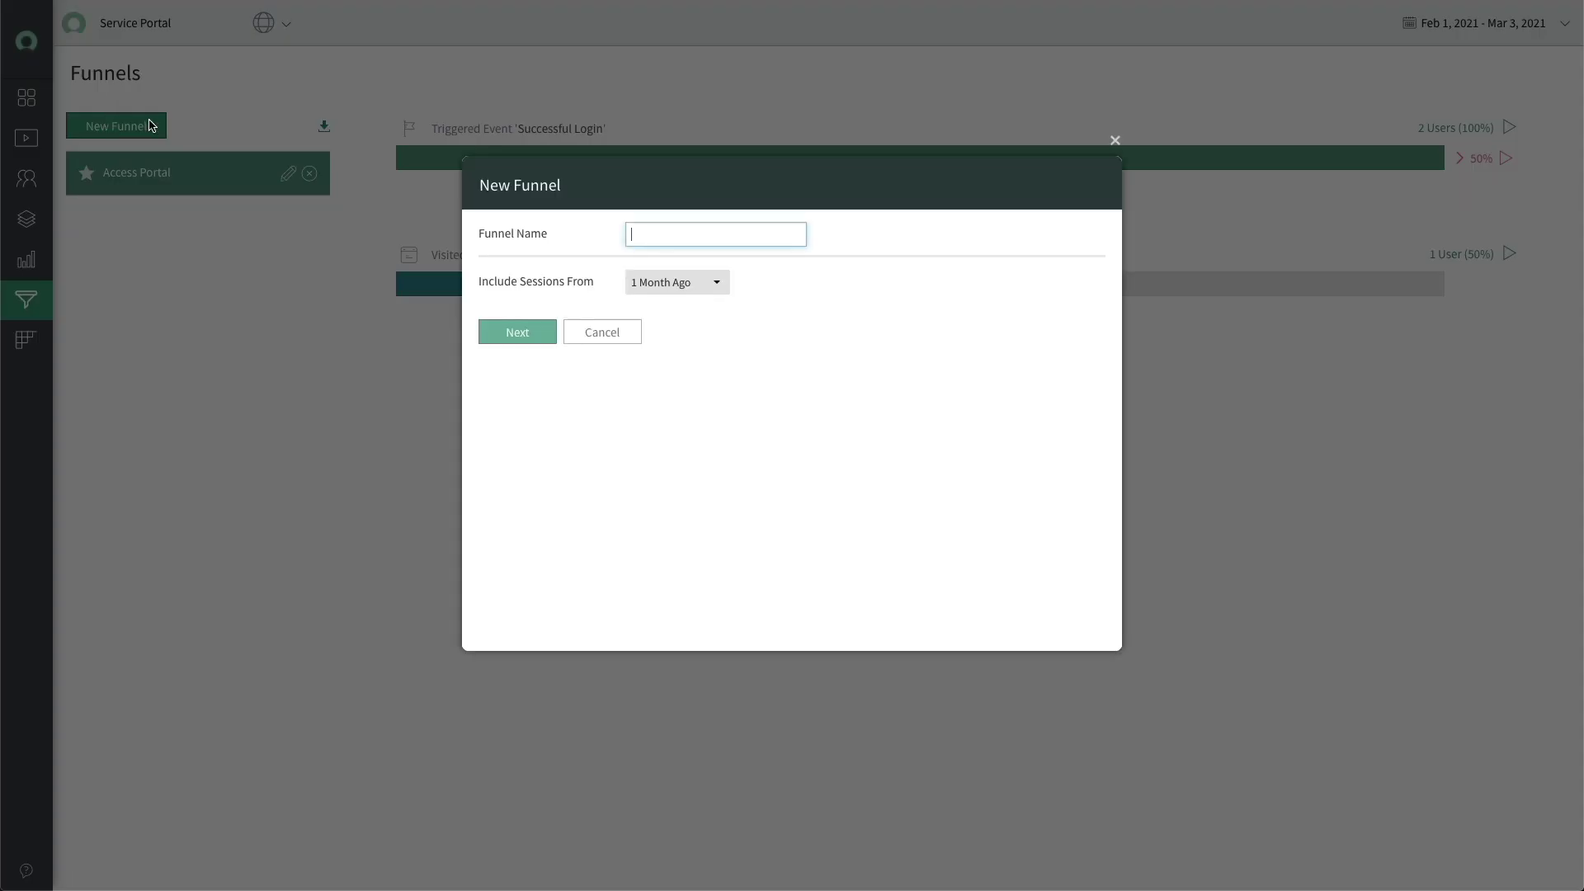
text(Submit a ticket)
key(Return)
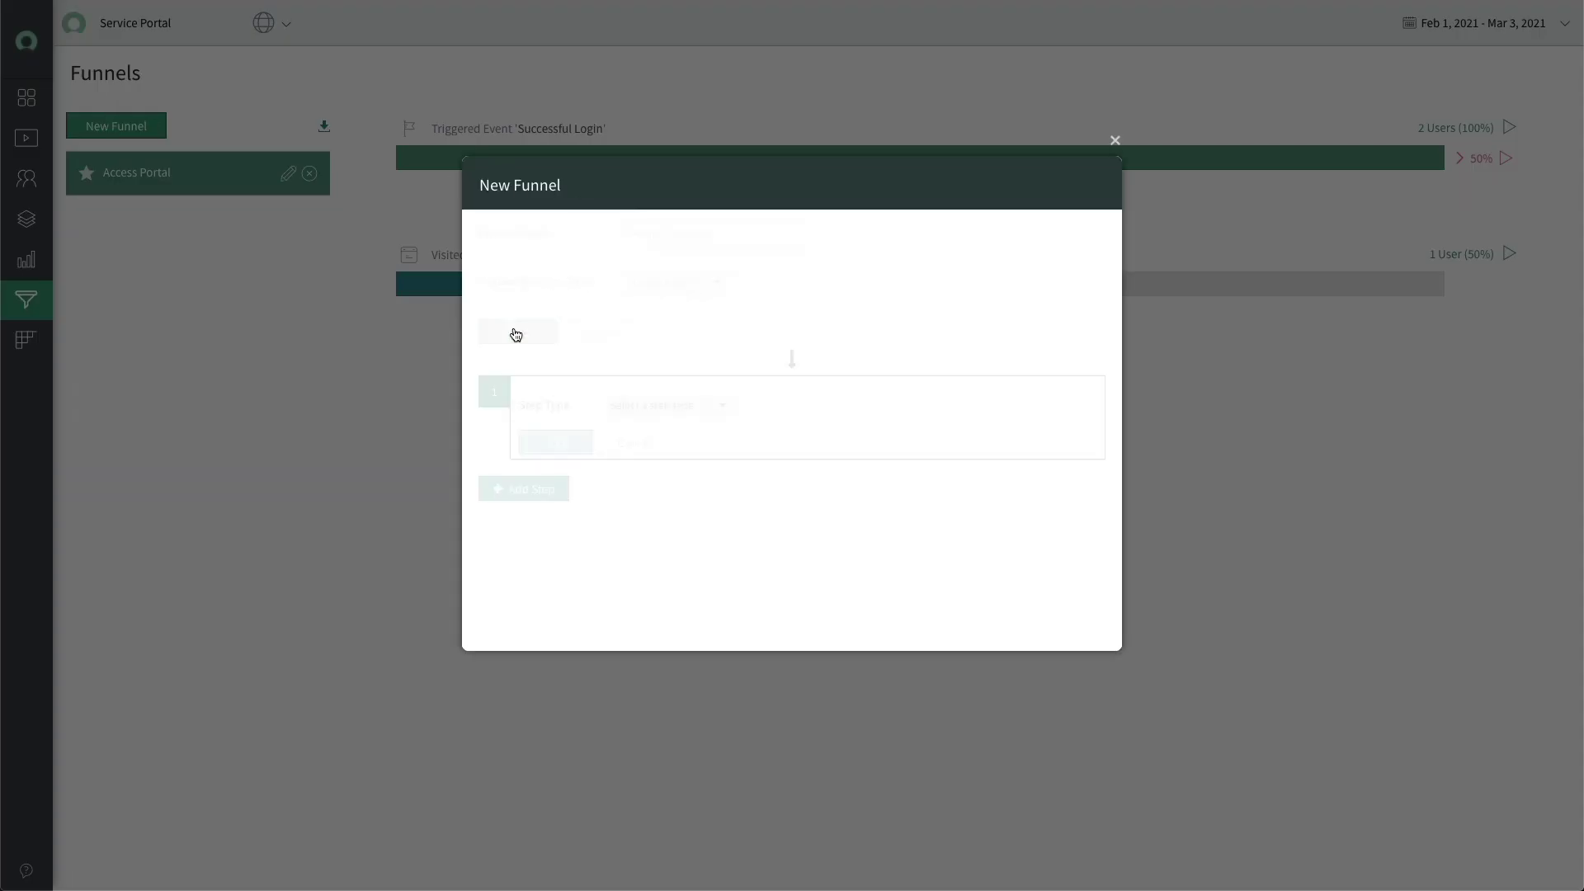
click(660, 283)
click(645, 383)
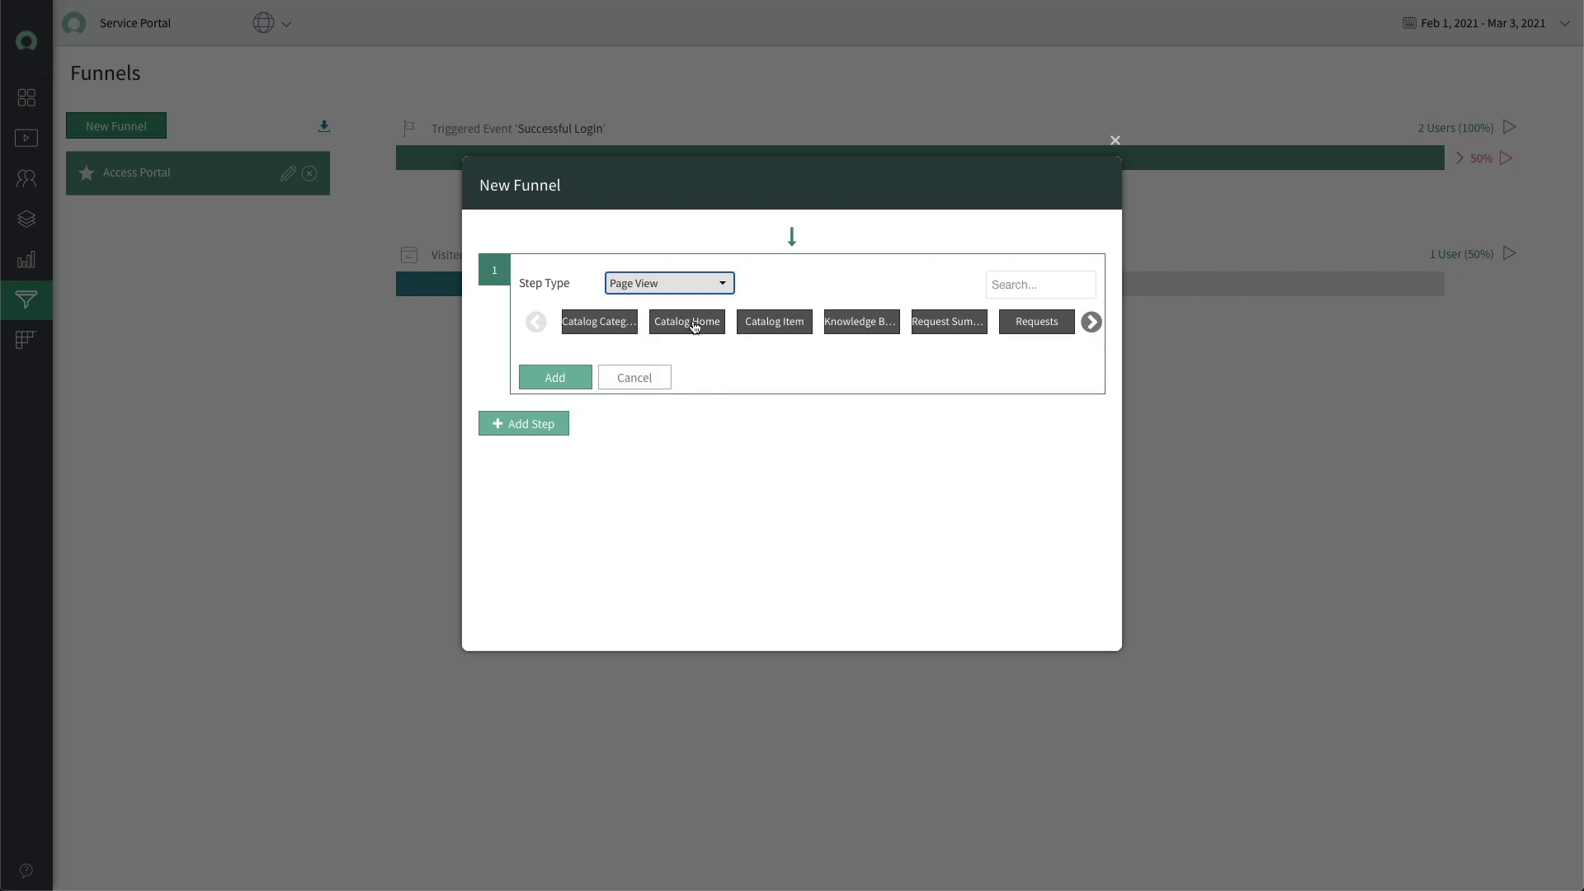
click(695, 326)
click(554, 378)
Add a Submit Record Producer Request event-trigger step and finish the funnel.
click(532, 327)
click(689, 350)
click(693, 421)
click(701, 385)
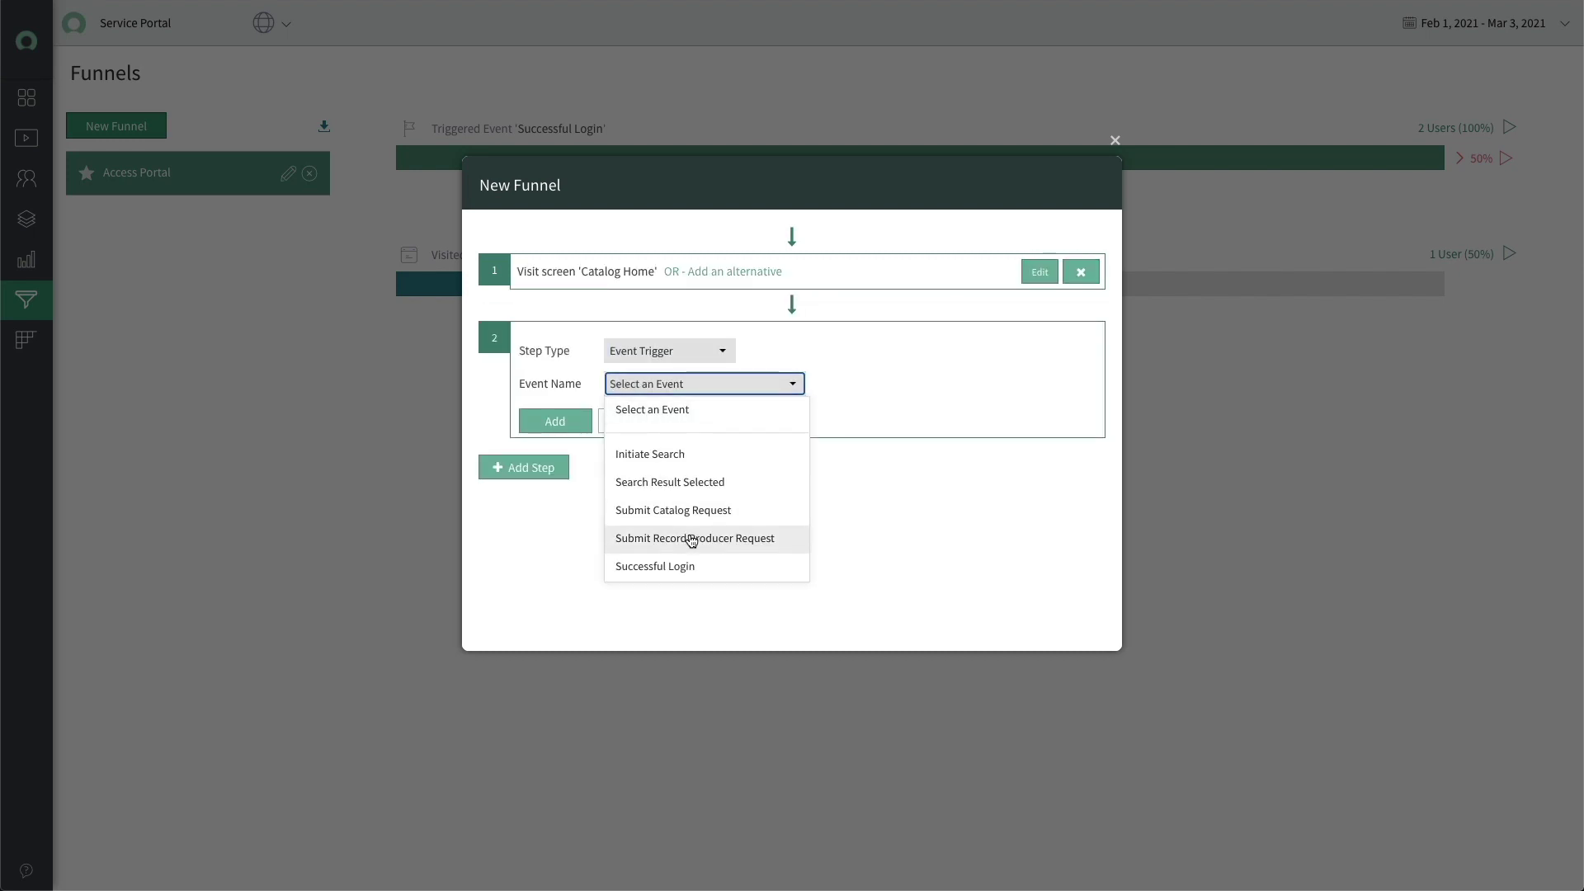
click(691, 540)
click(548, 422)
click(519, 438)
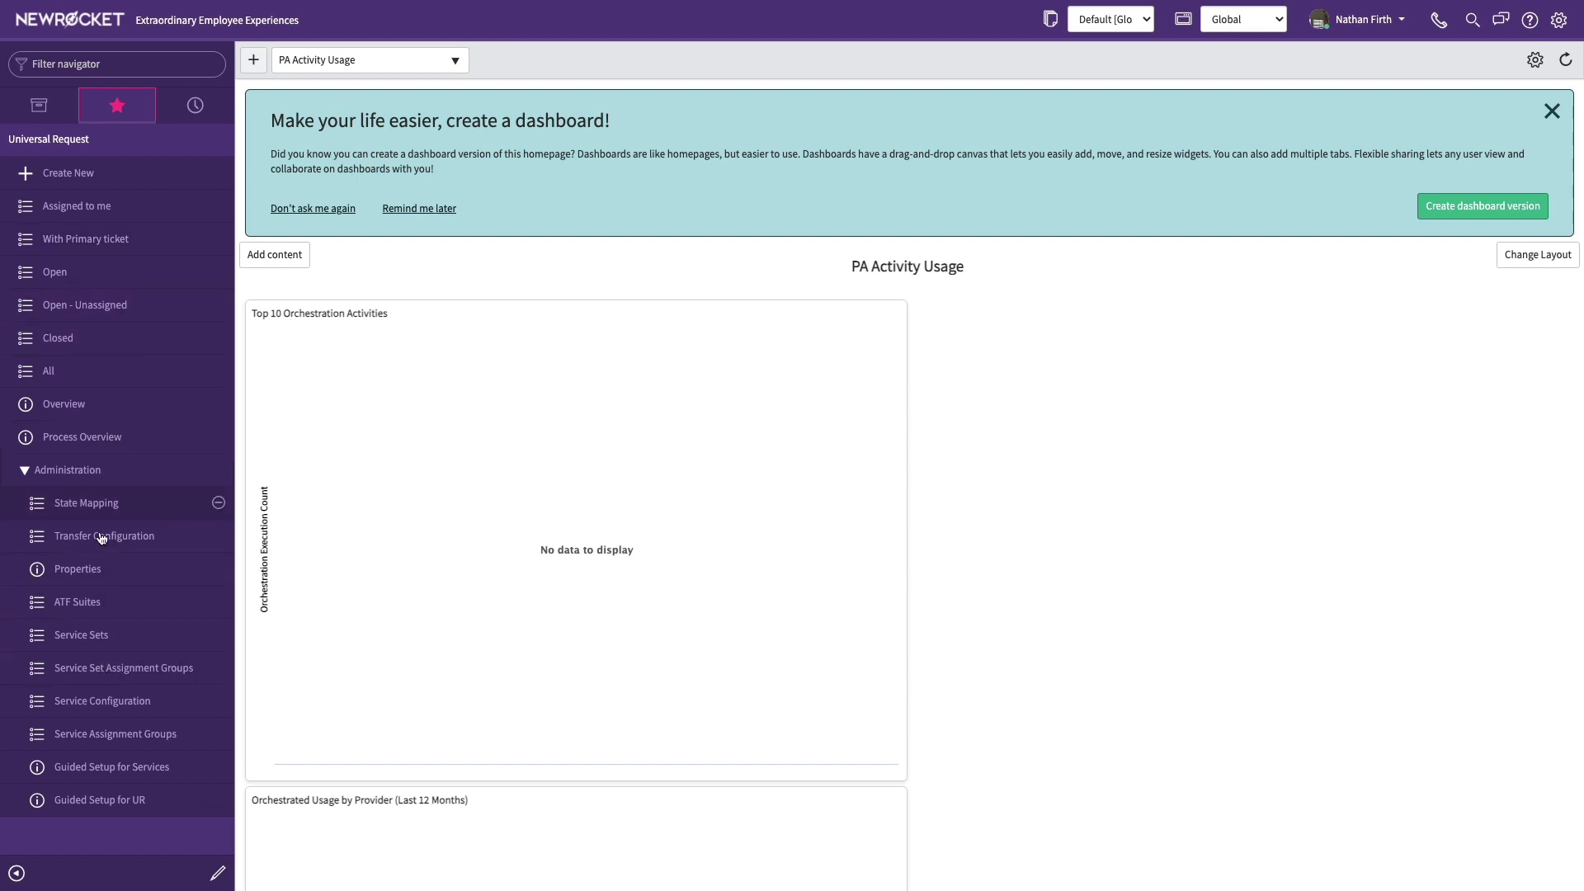
Launch the Universal Request Guided Setup and get it started.
click(100, 804)
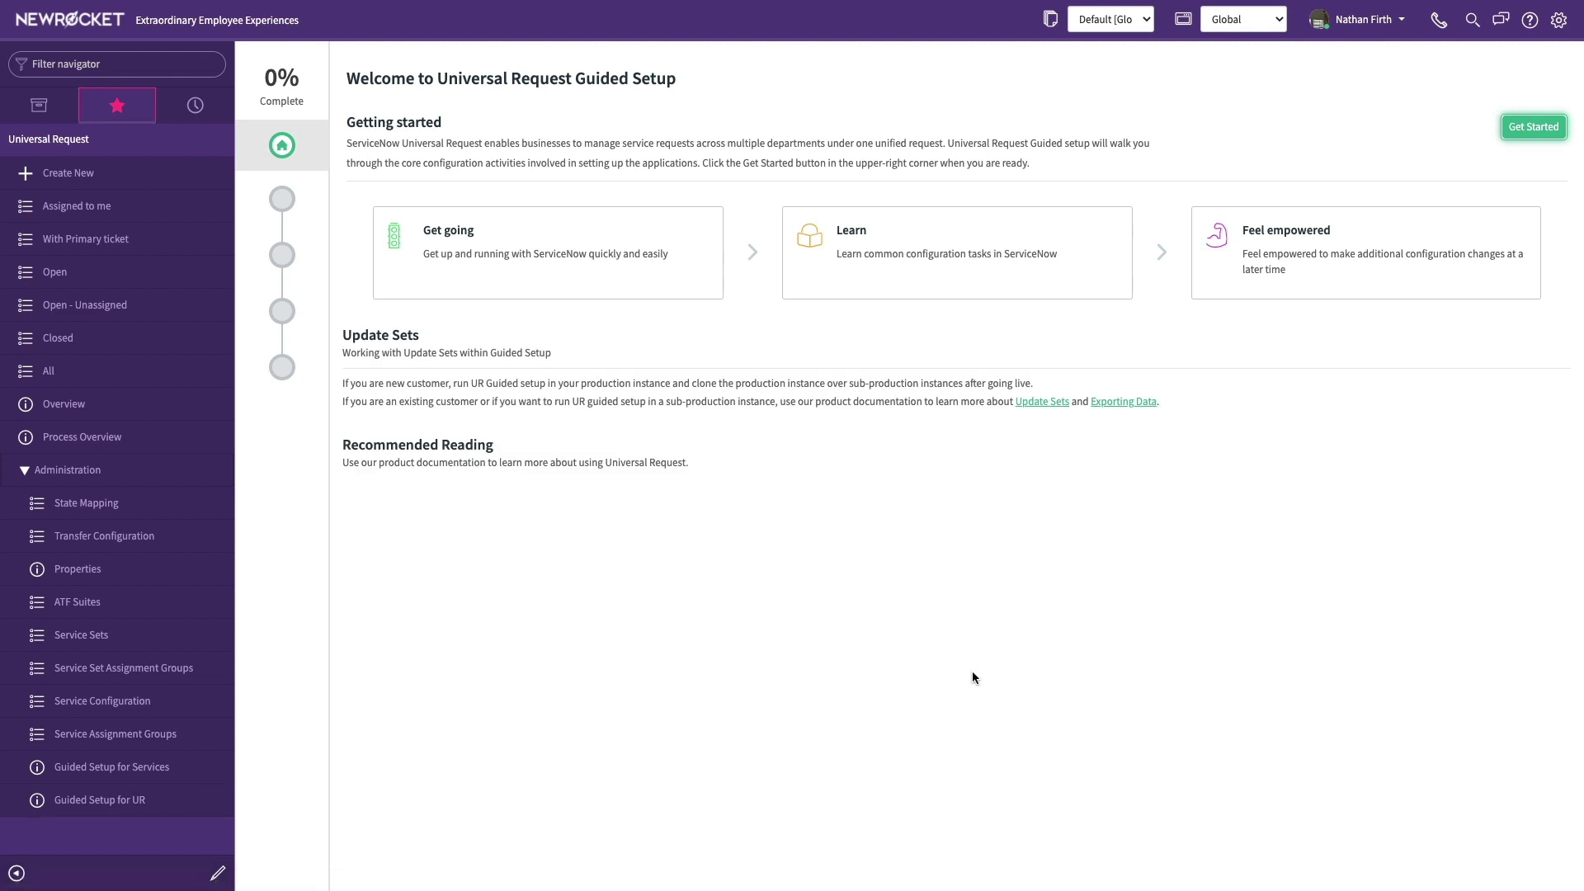
click(1536, 128)
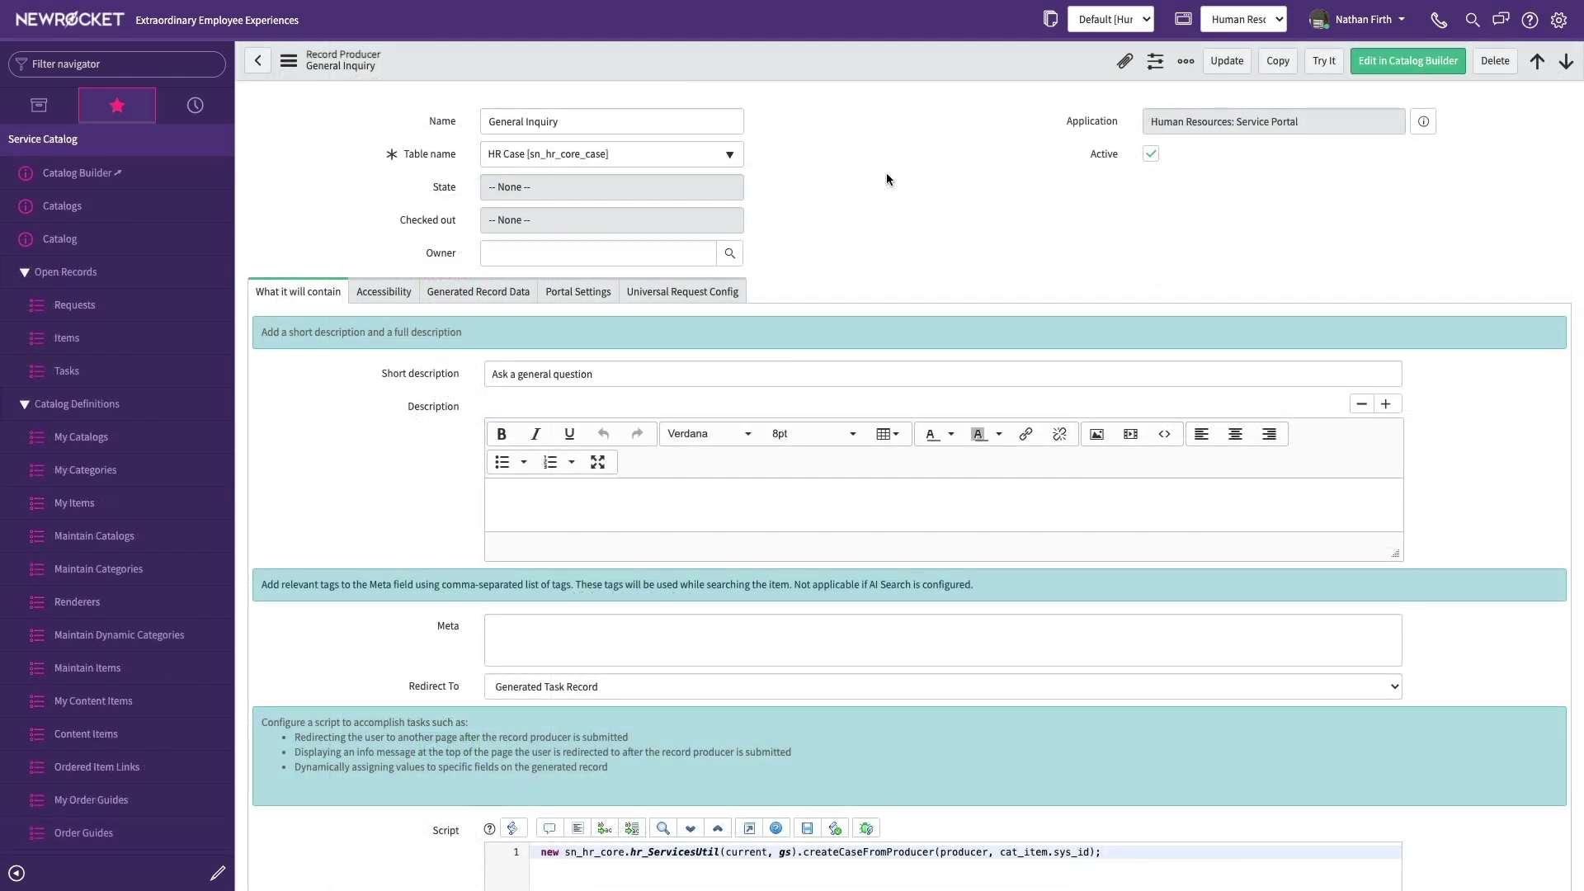
Enable Create Universal Request on the General Inquiry record producer and save it.
click(691, 297)
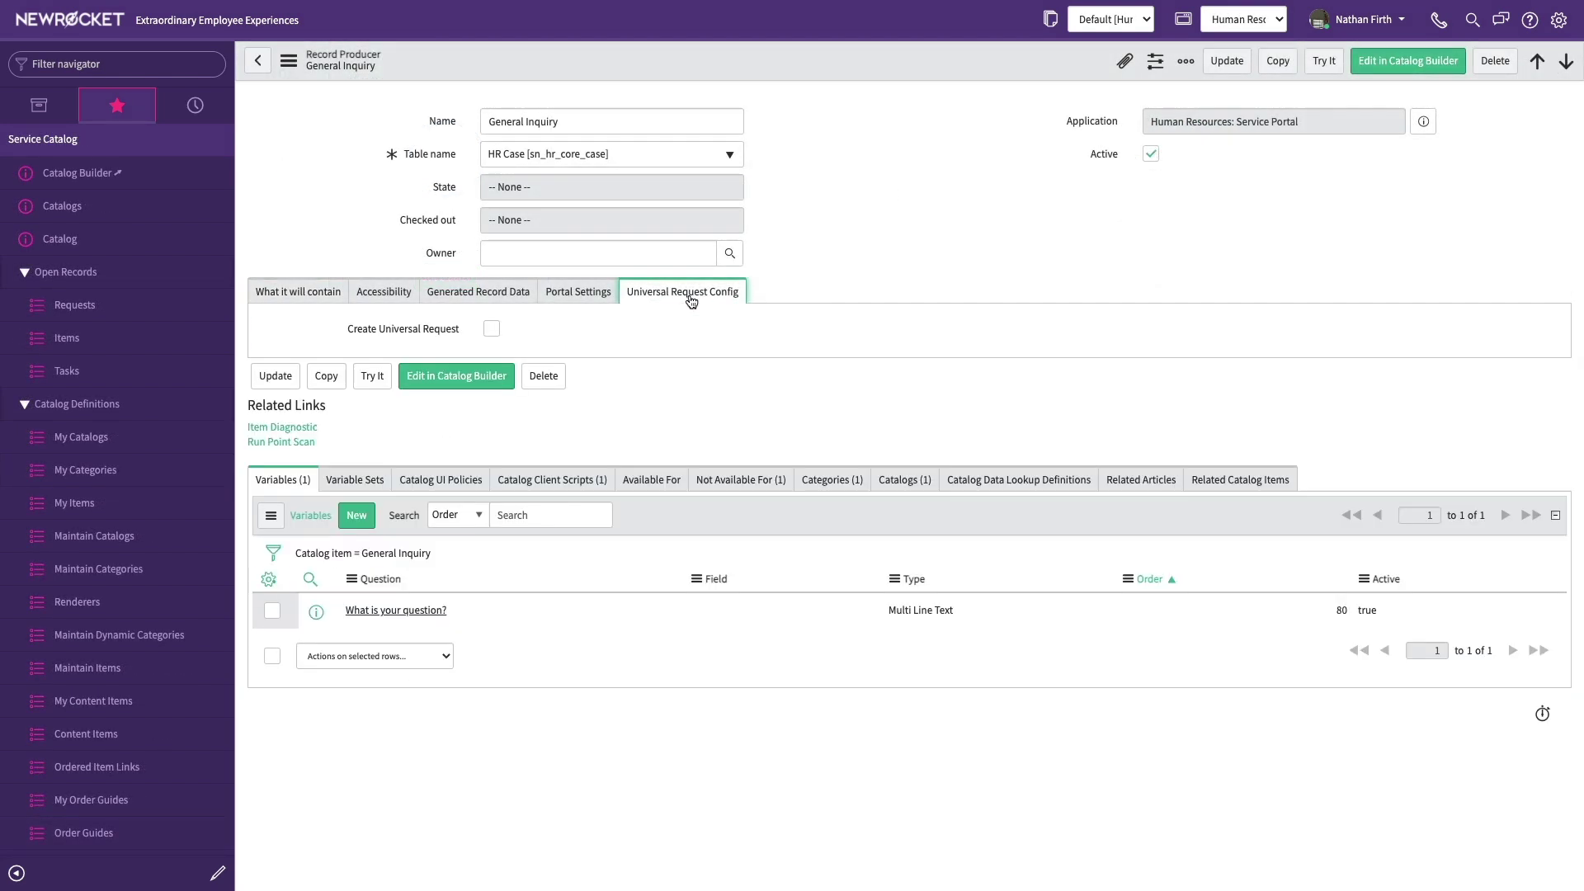
right_click(848, 60)
click(854, 62)
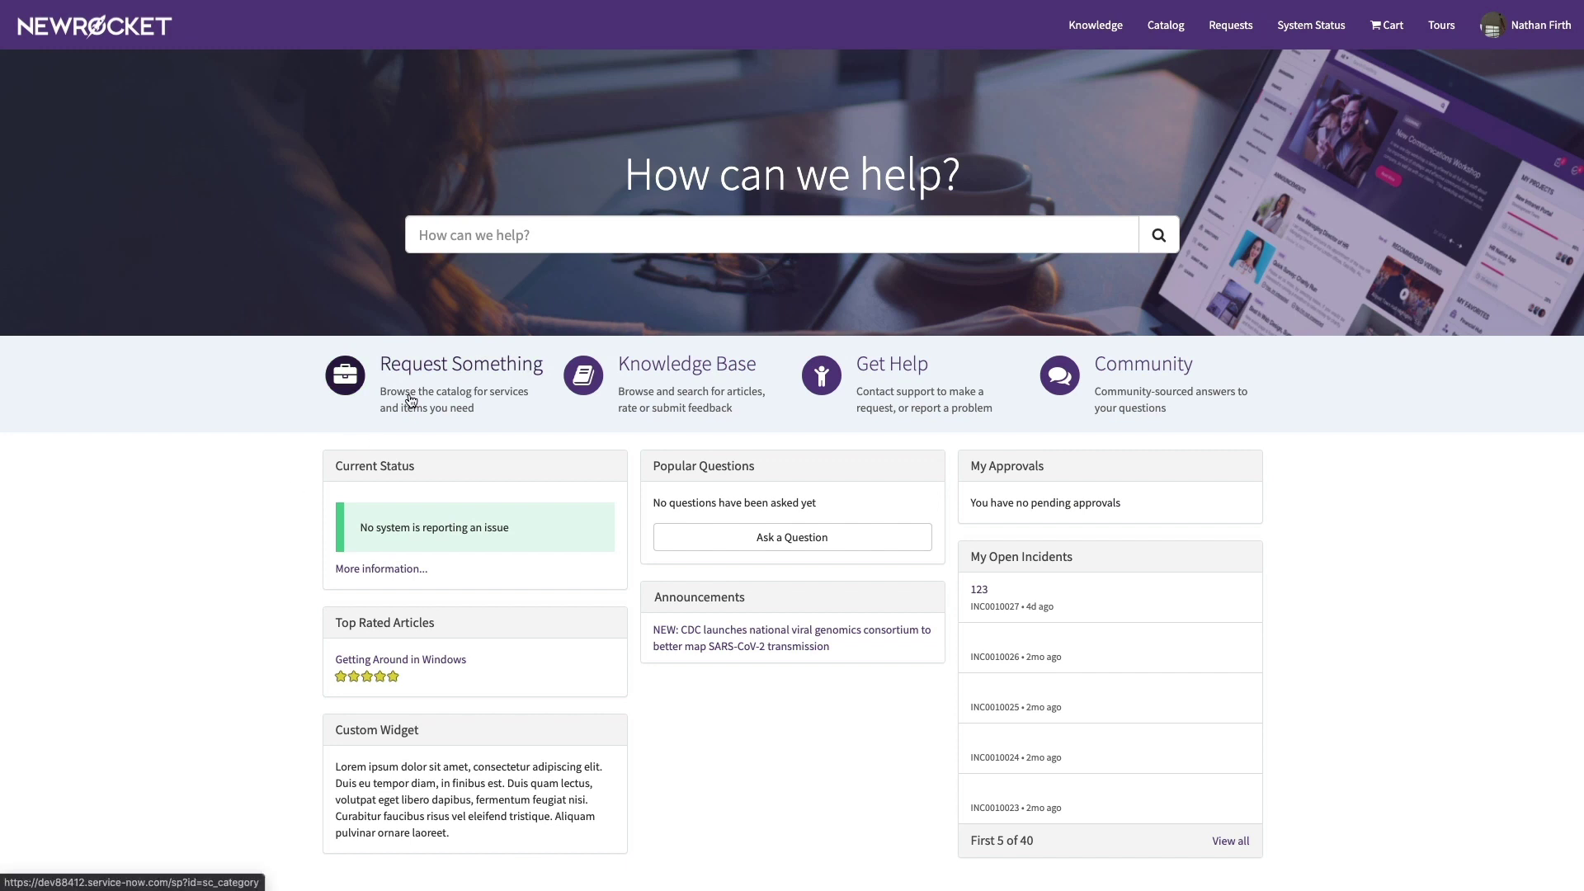
Submit a General Inquiry from the portal with a Lorem ipsum question, creating UR0010003.
click(400, 394)
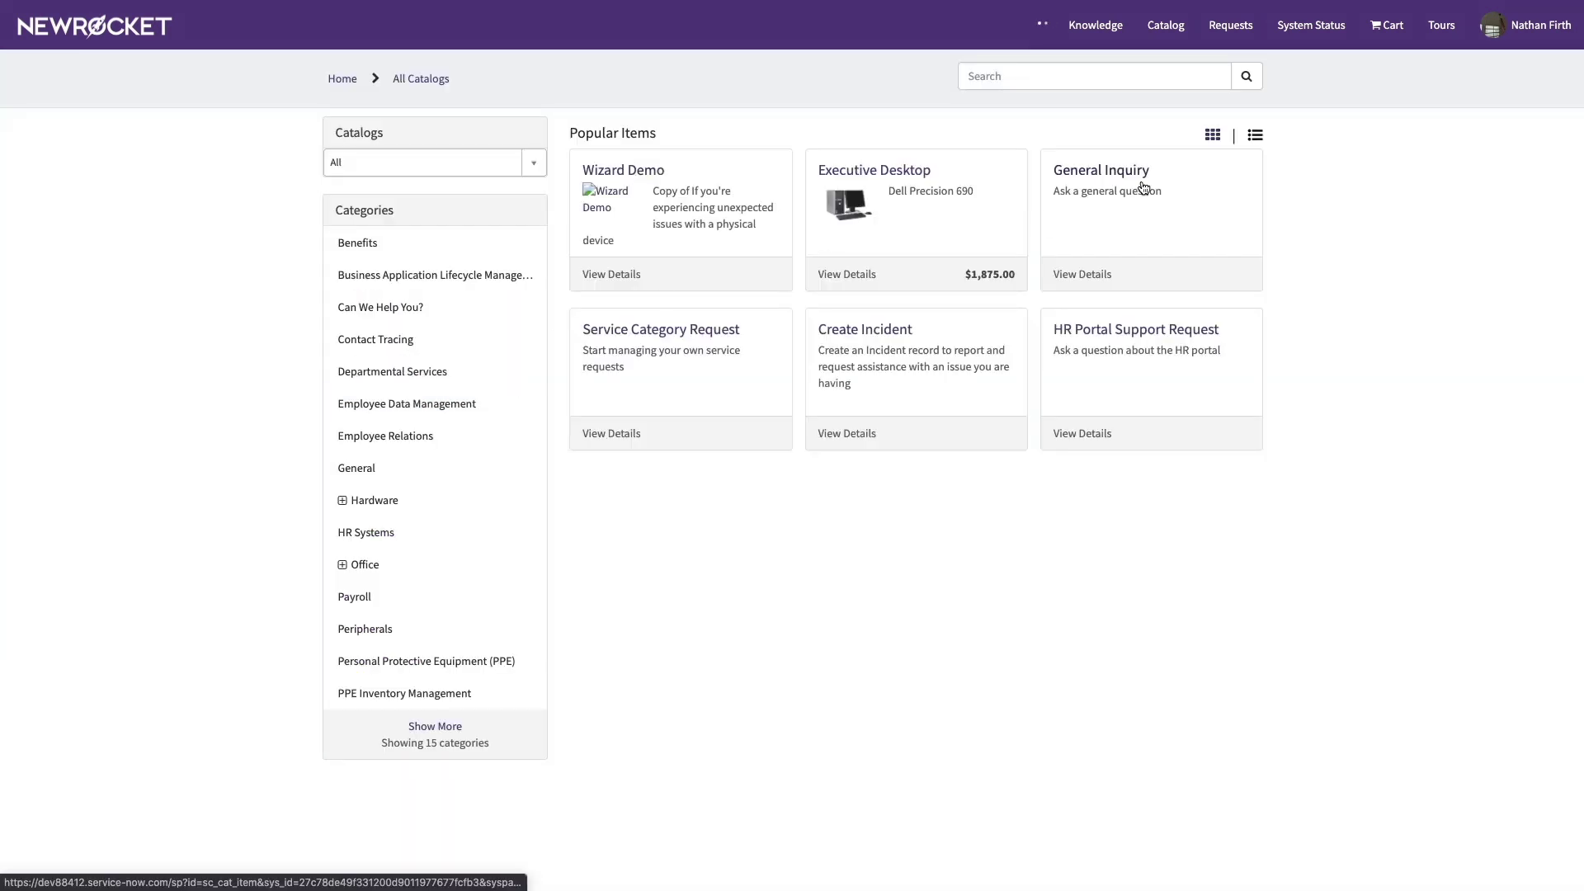
click(1144, 187)
click(462, 240)
text(Lorem ipsum donec sollicitudin molestie malesuada. Nulla quis lorem ut libero malesuada feugiat. Nulla porttitor accumsan tincidunt. Vivamus suscipit tortor eget felis porttitor volutpat.)
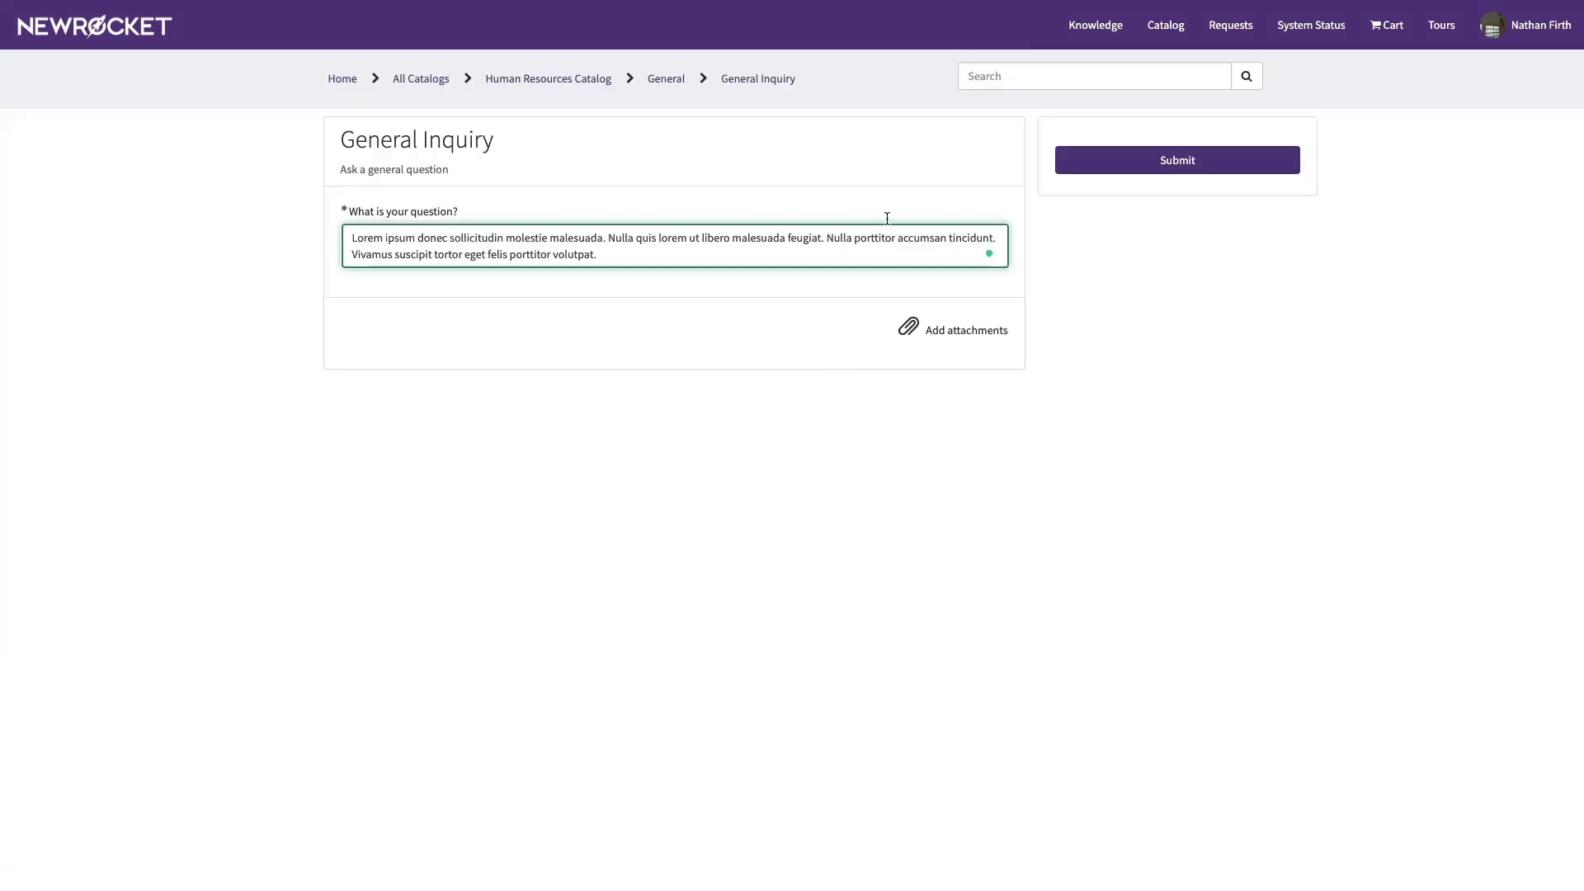
click(1175, 160)
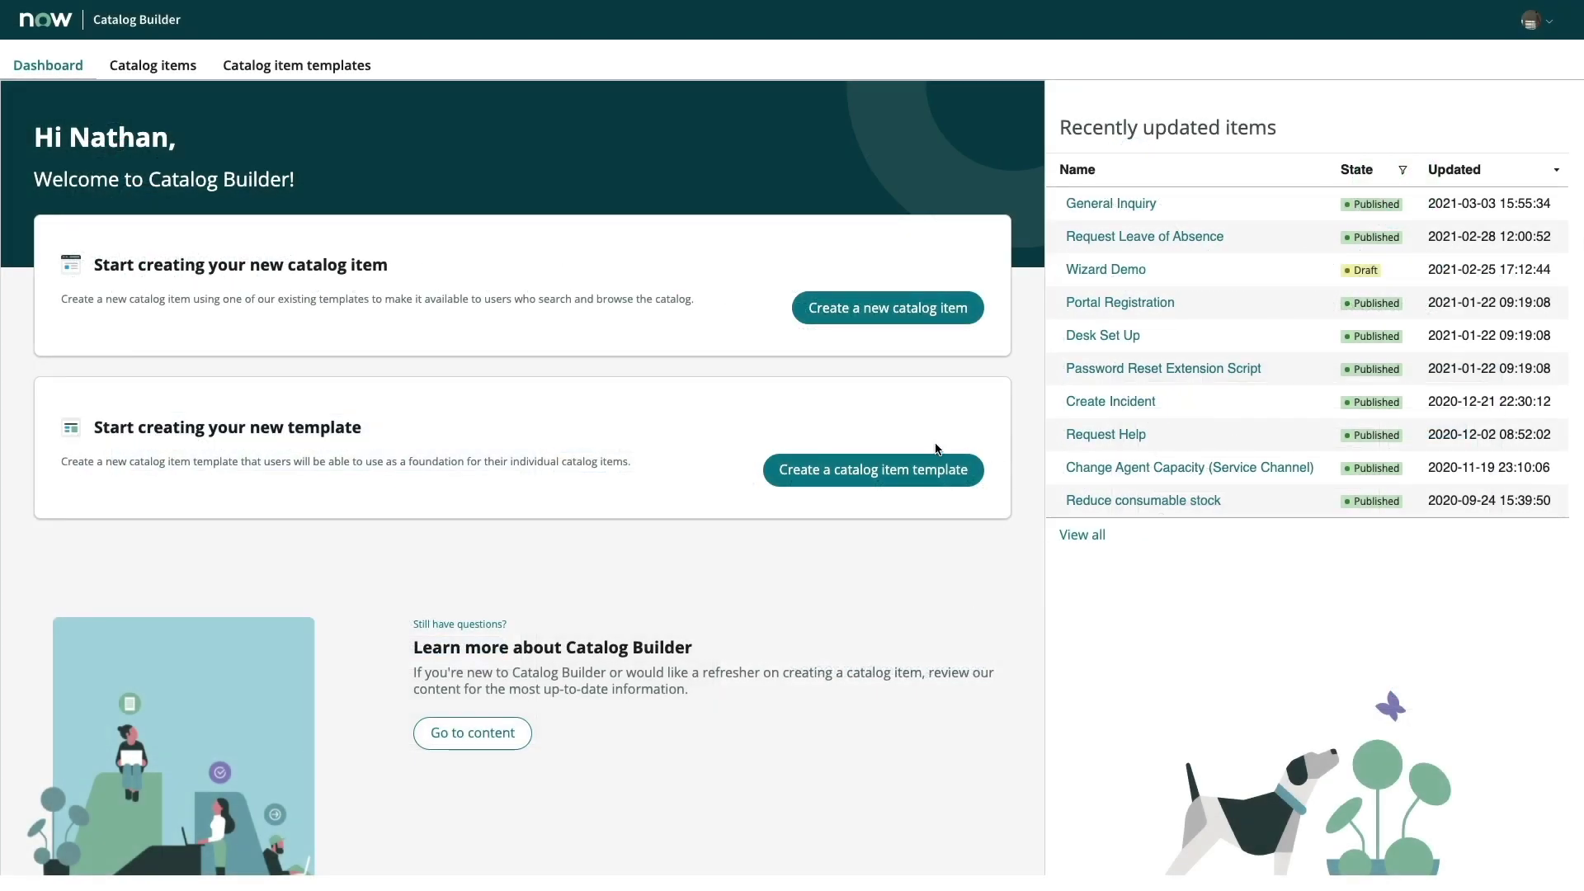
Create a new Standard catalog item template in Catalog Builder.
click(887, 468)
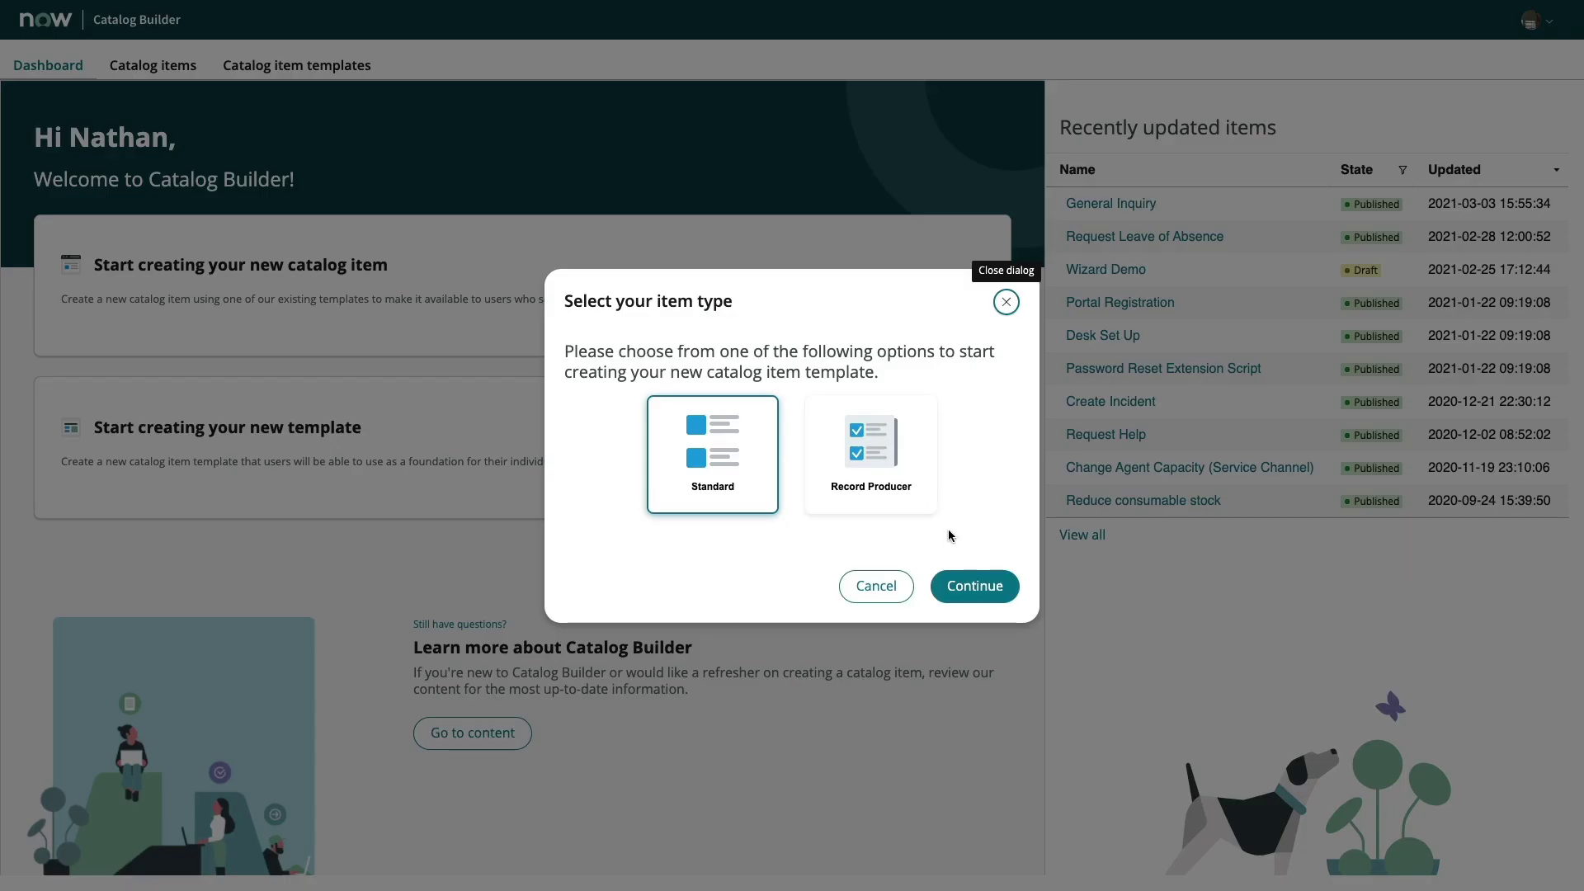
click(959, 586)
text(Demo Template)
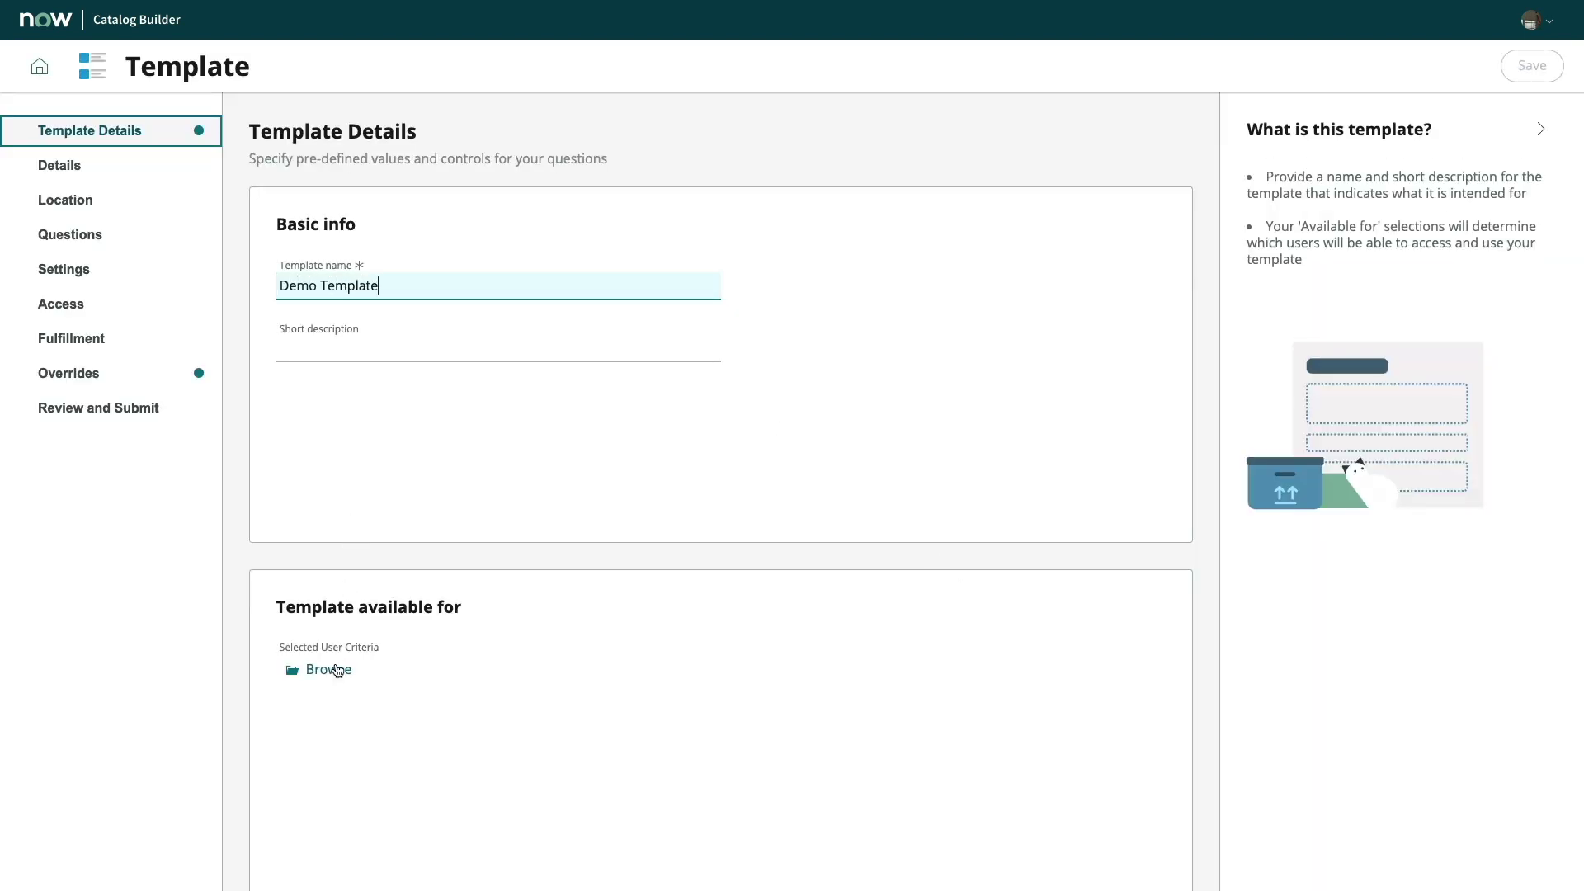
Make the template available to All ACME Corporation employees.
click(338, 669)
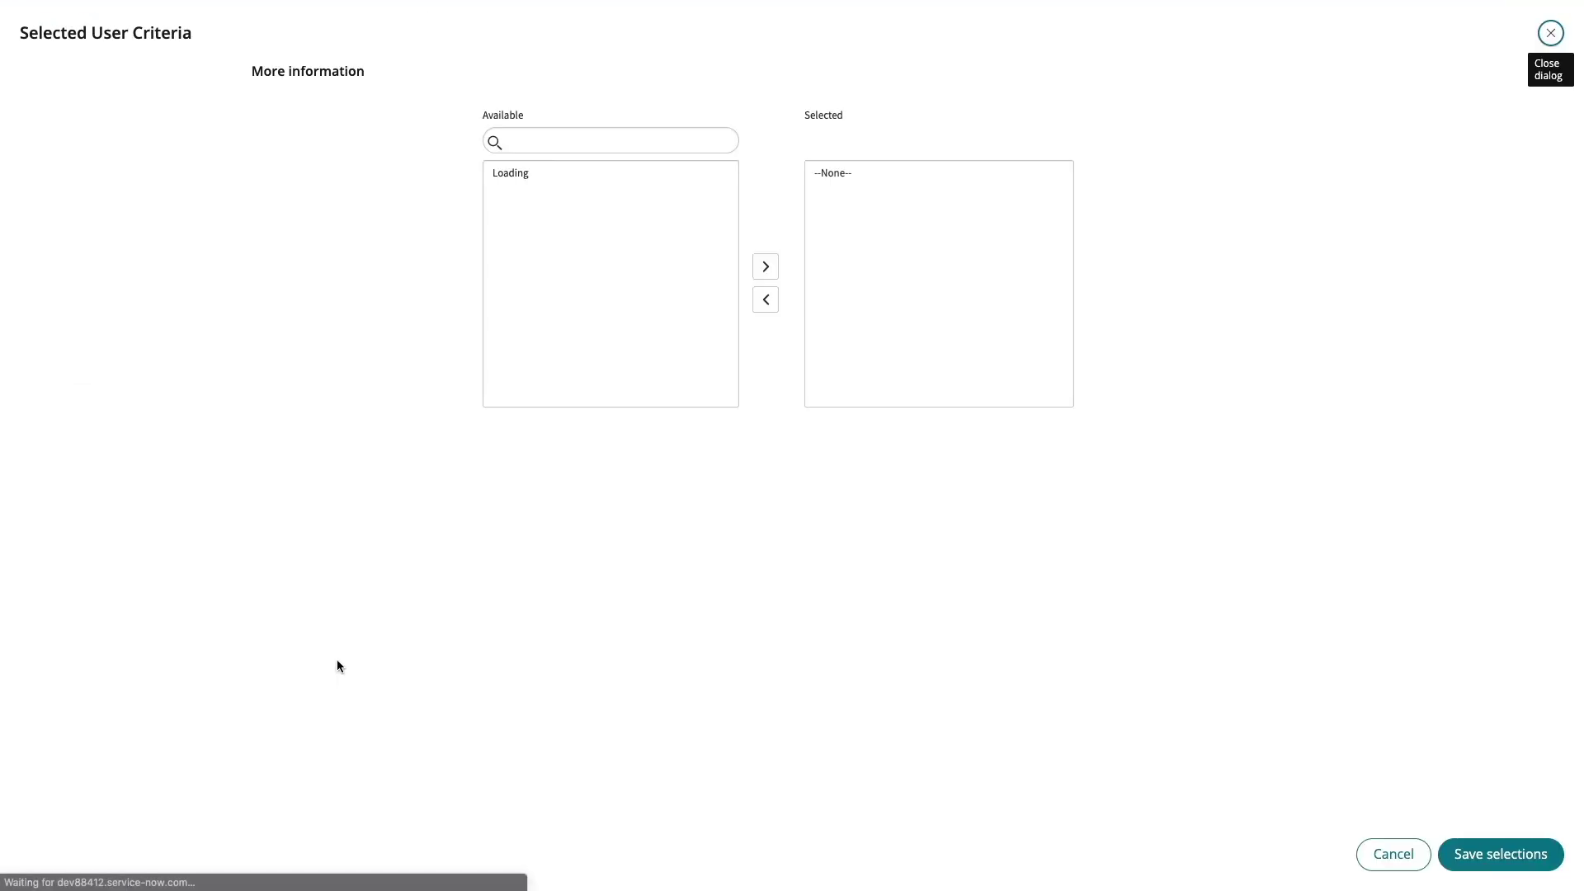
click(589, 189)
double_click(589, 189)
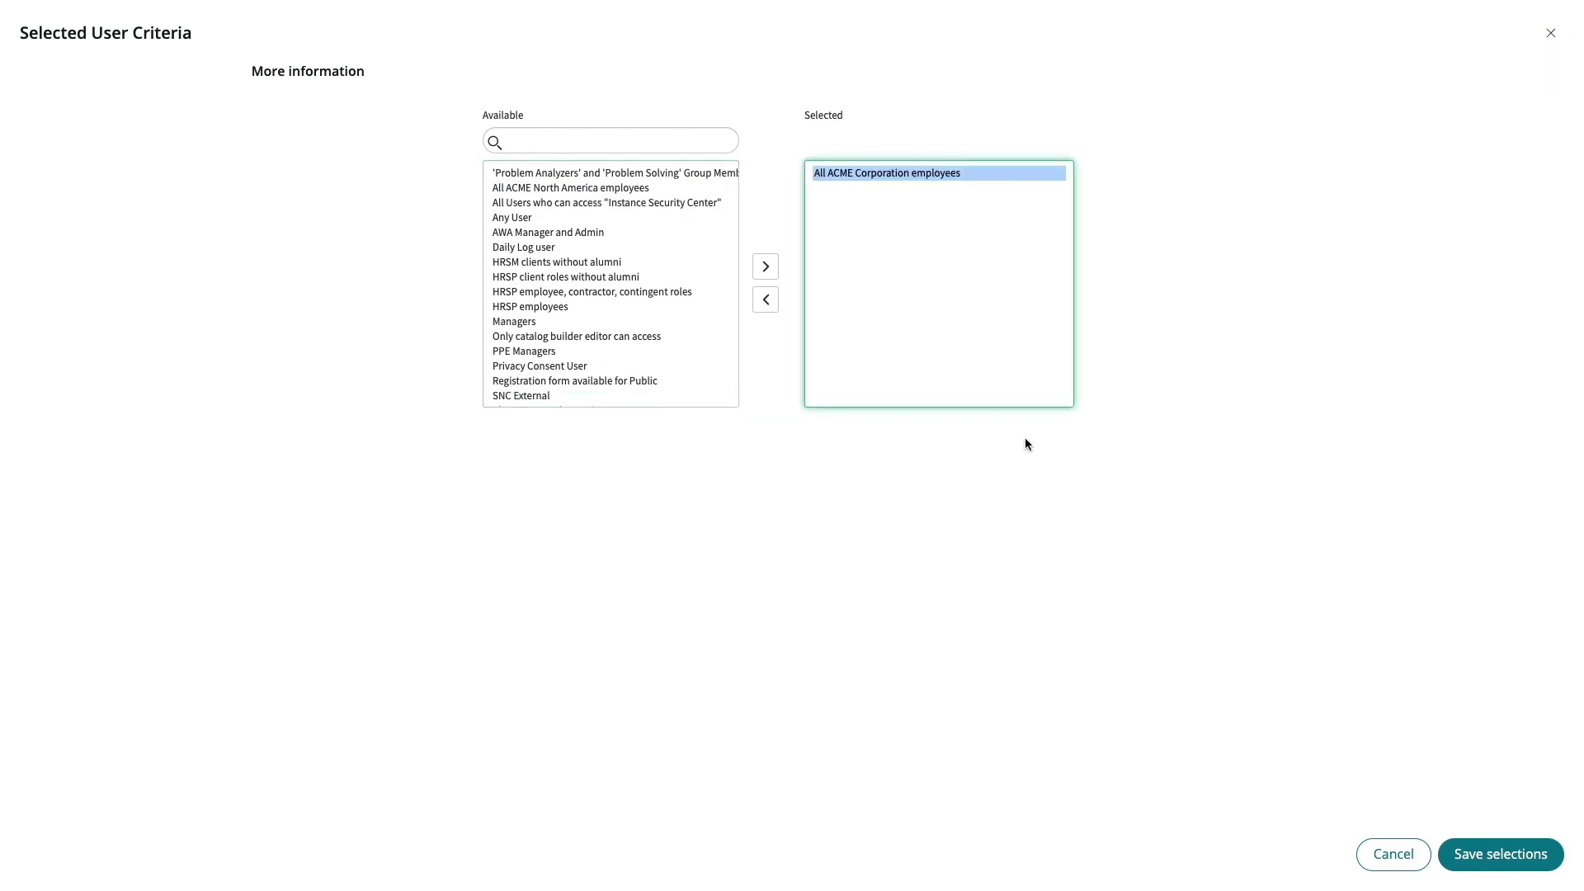
Let submitters edit Description, Image, Item name and Short Description, then submit the Demo Template.
click(1494, 856)
click(66, 380)
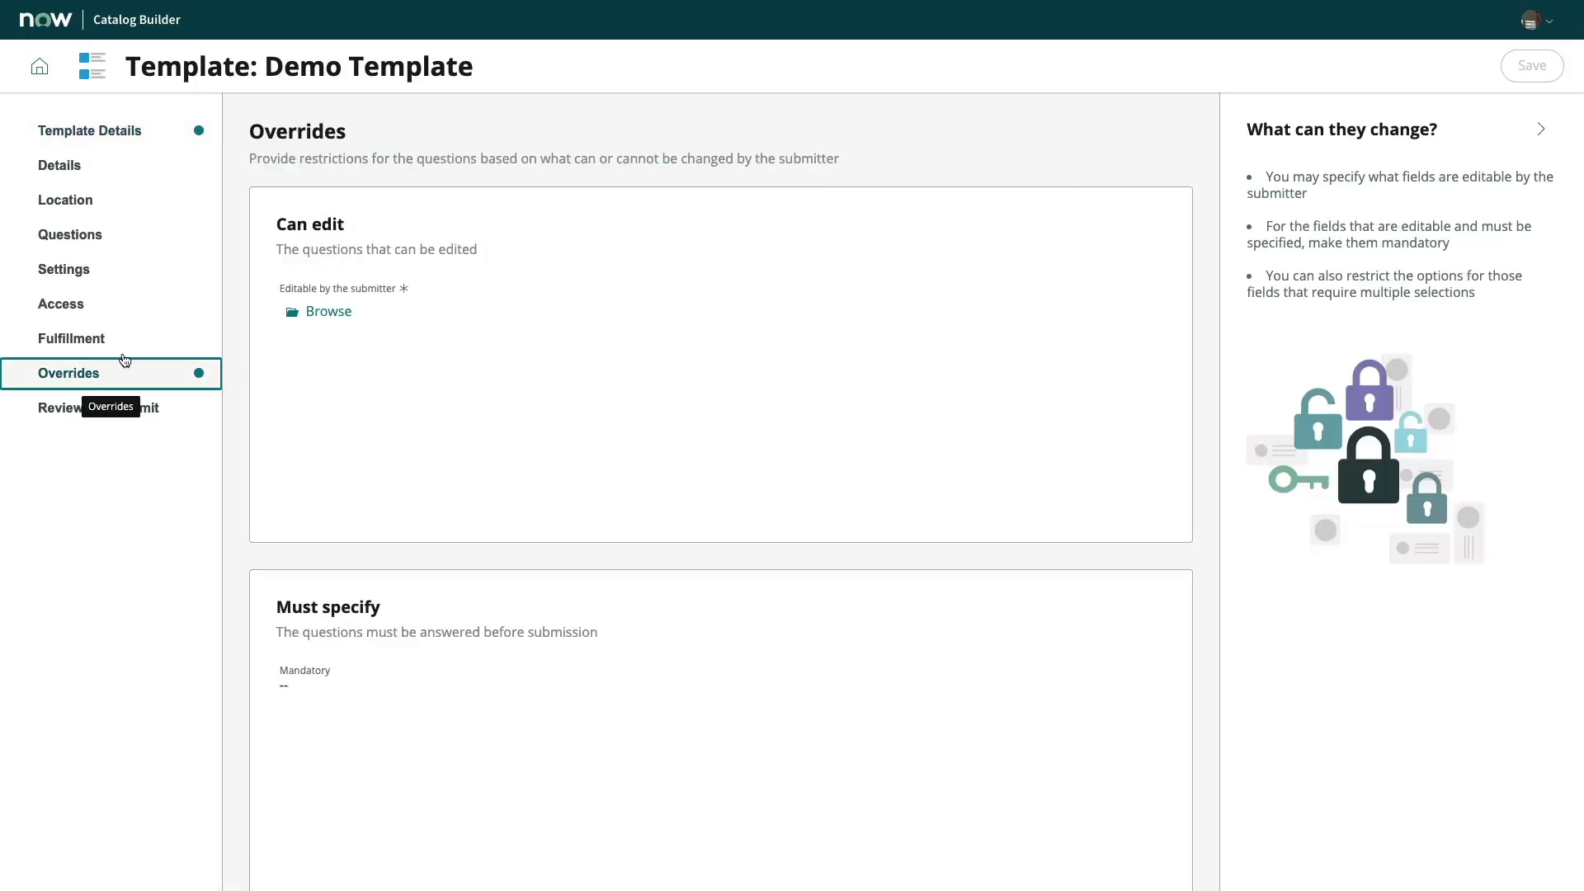
click(346, 311)
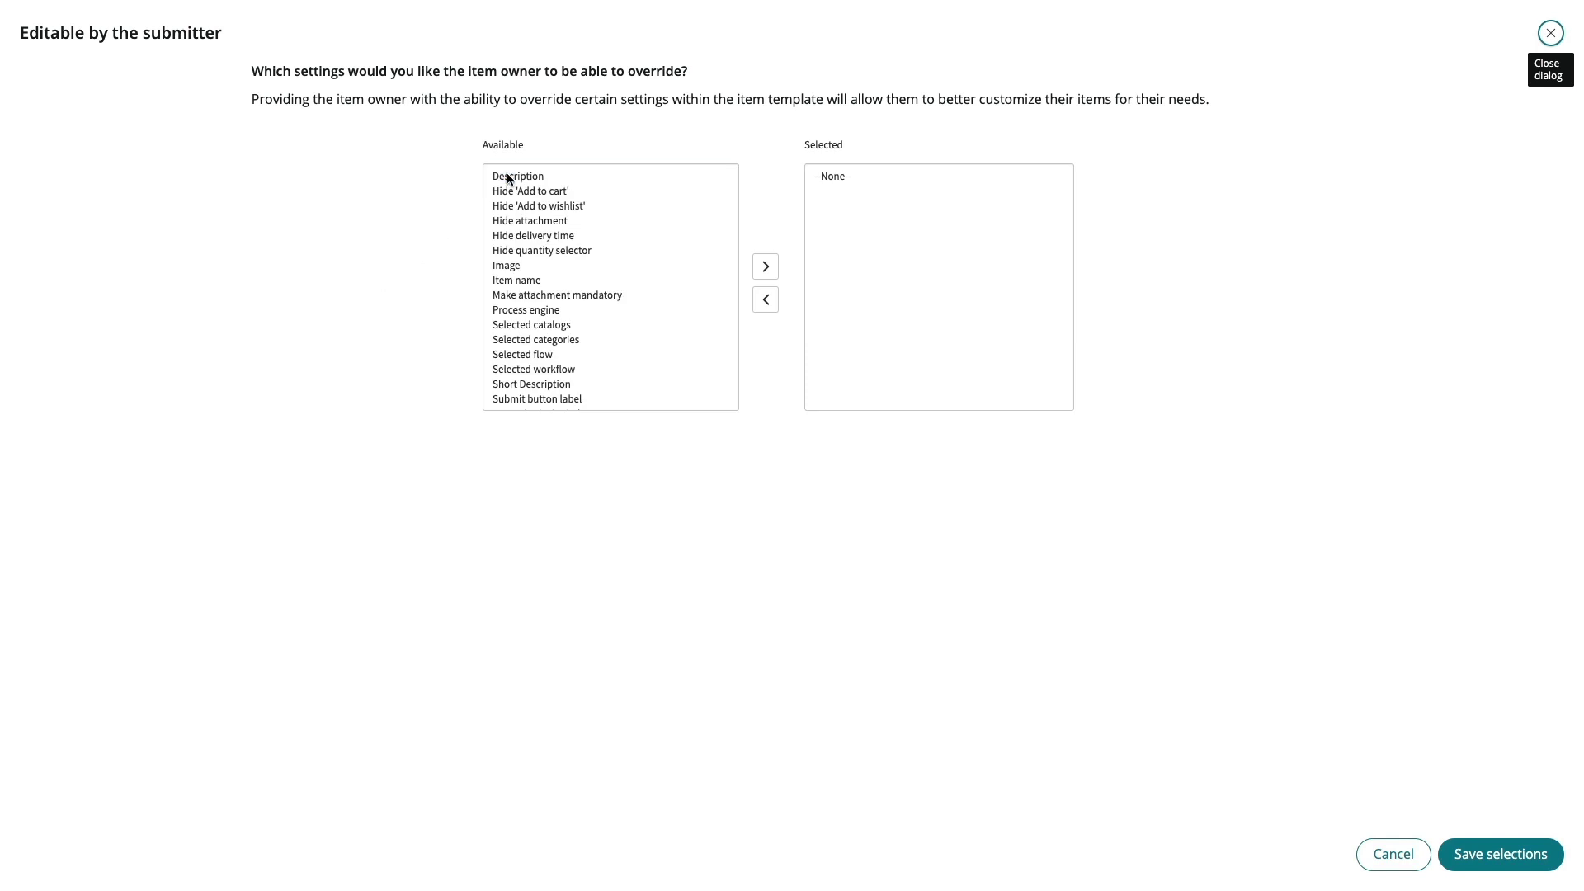
double_click(507, 176)
double_click(515, 250)
click(534, 340)
double_click(534, 341)
click(1503, 857)
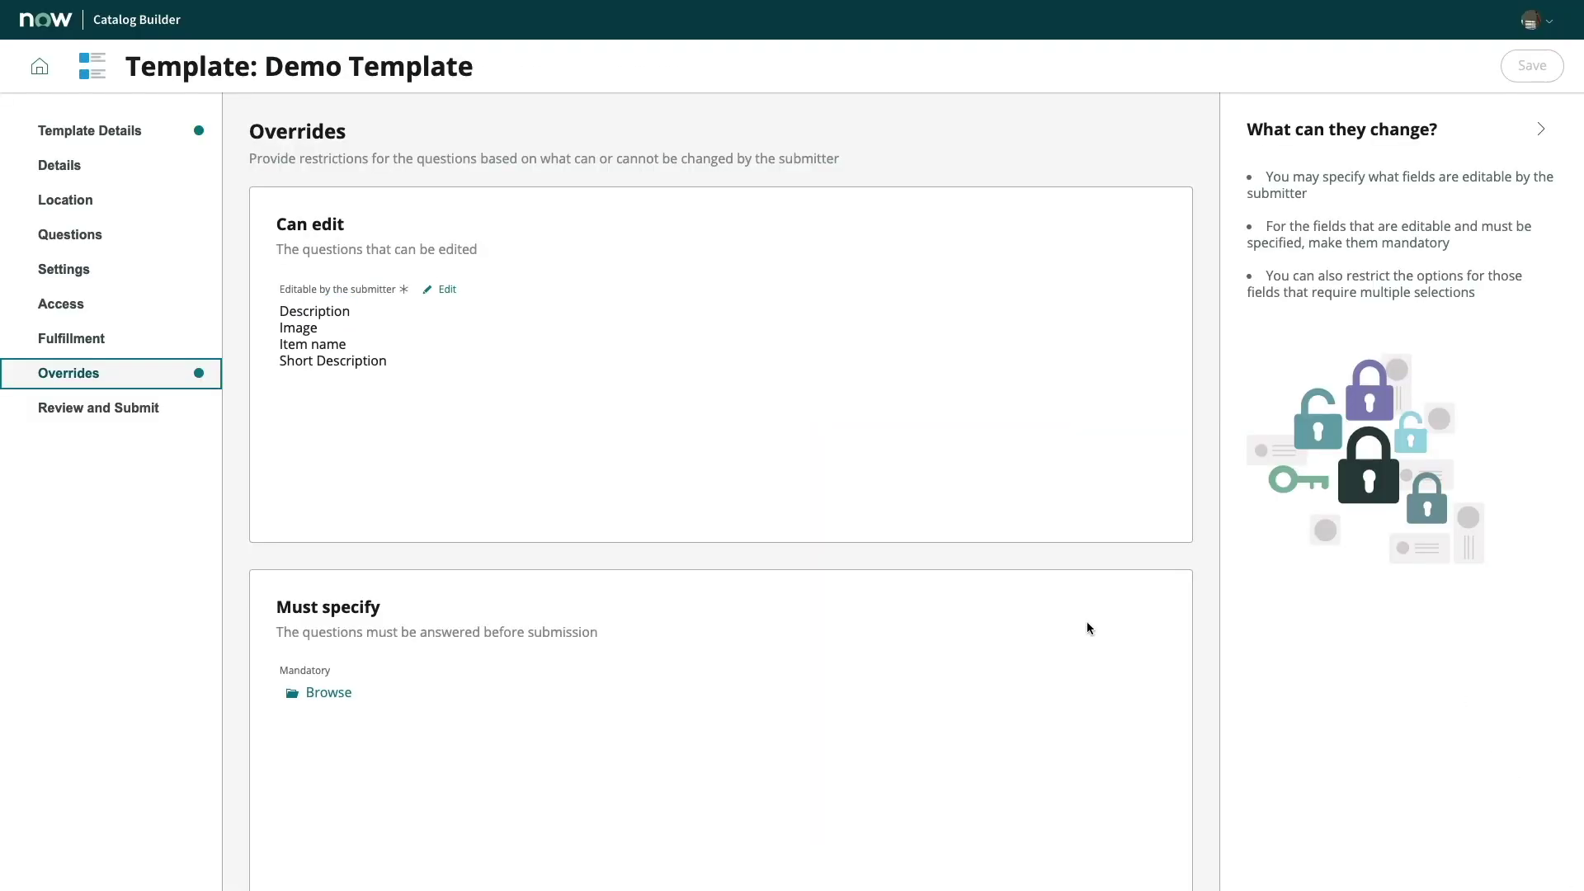
click(98, 410)
click(1147, 175)
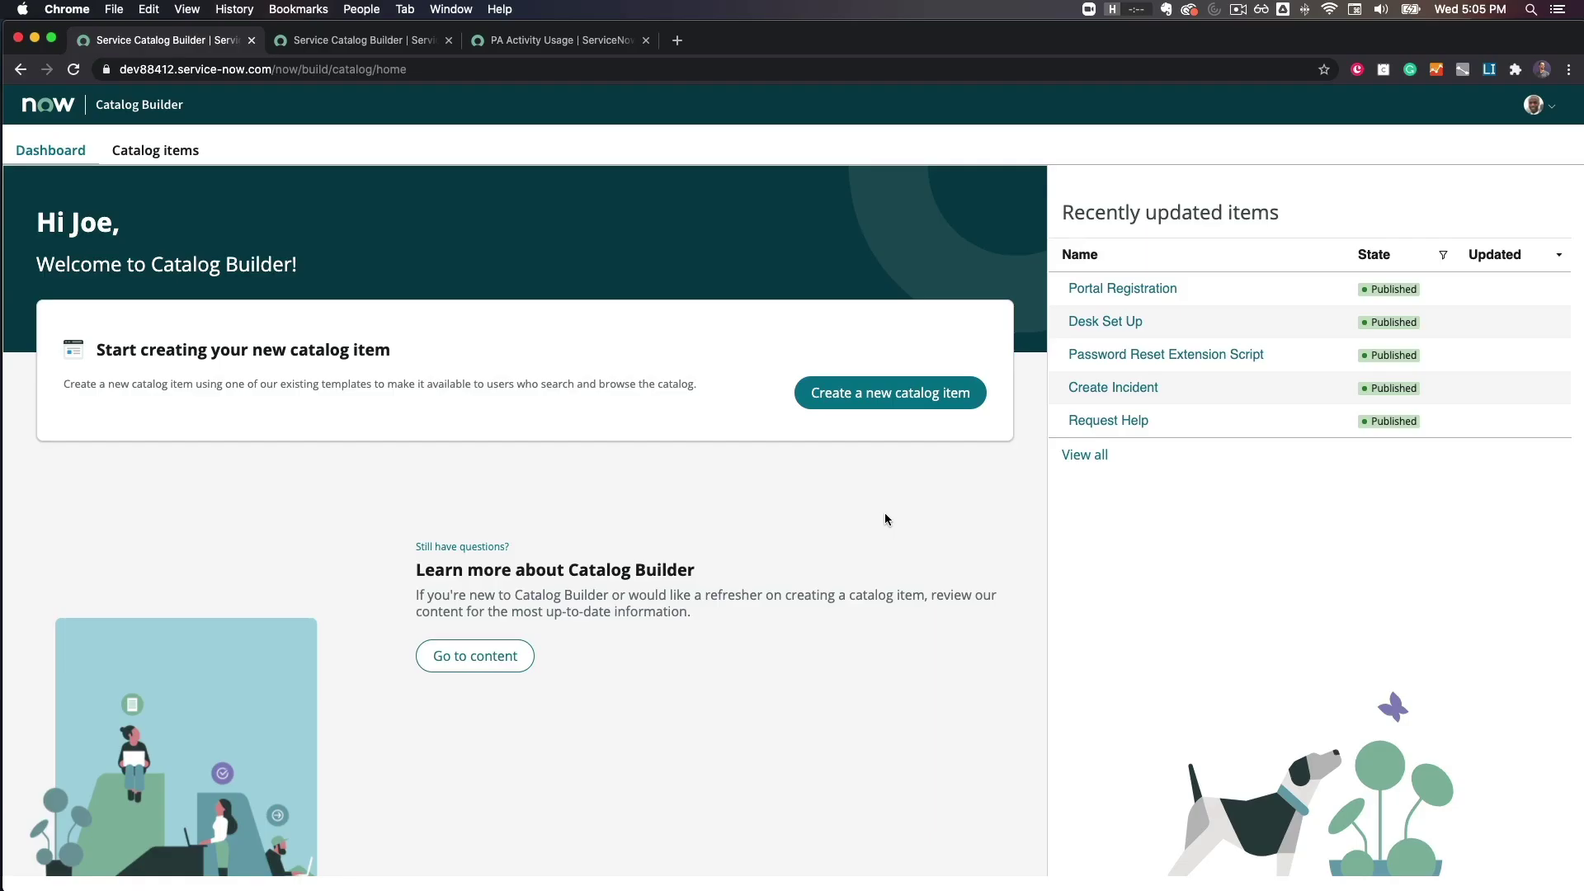
Start a new catalog item named Item Name from the Demo Template.
click(900, 391)
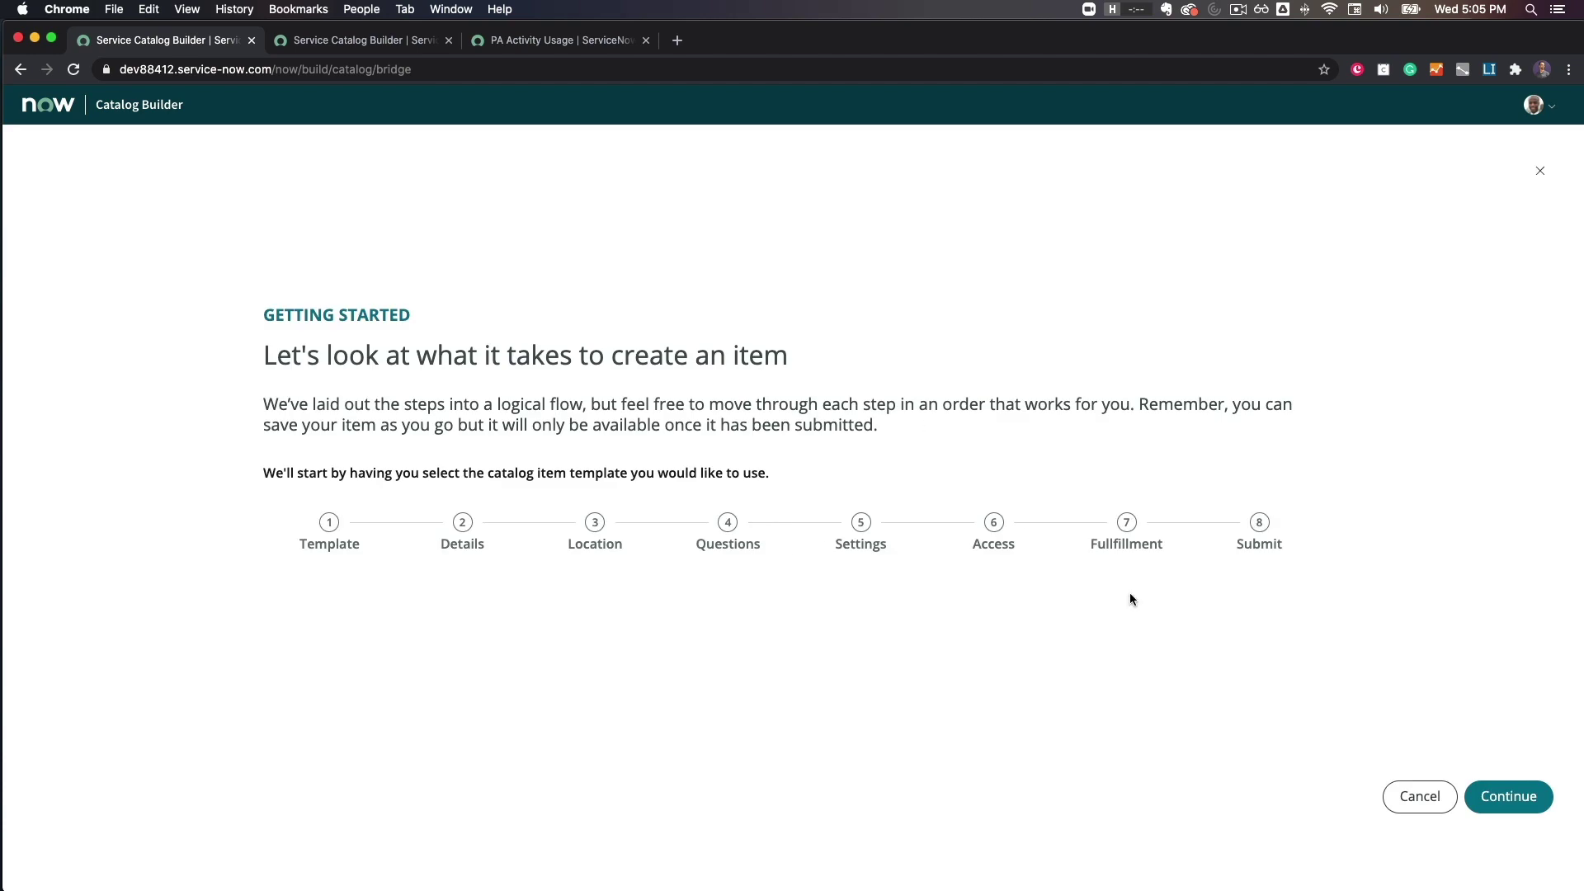
click(1504, 792)
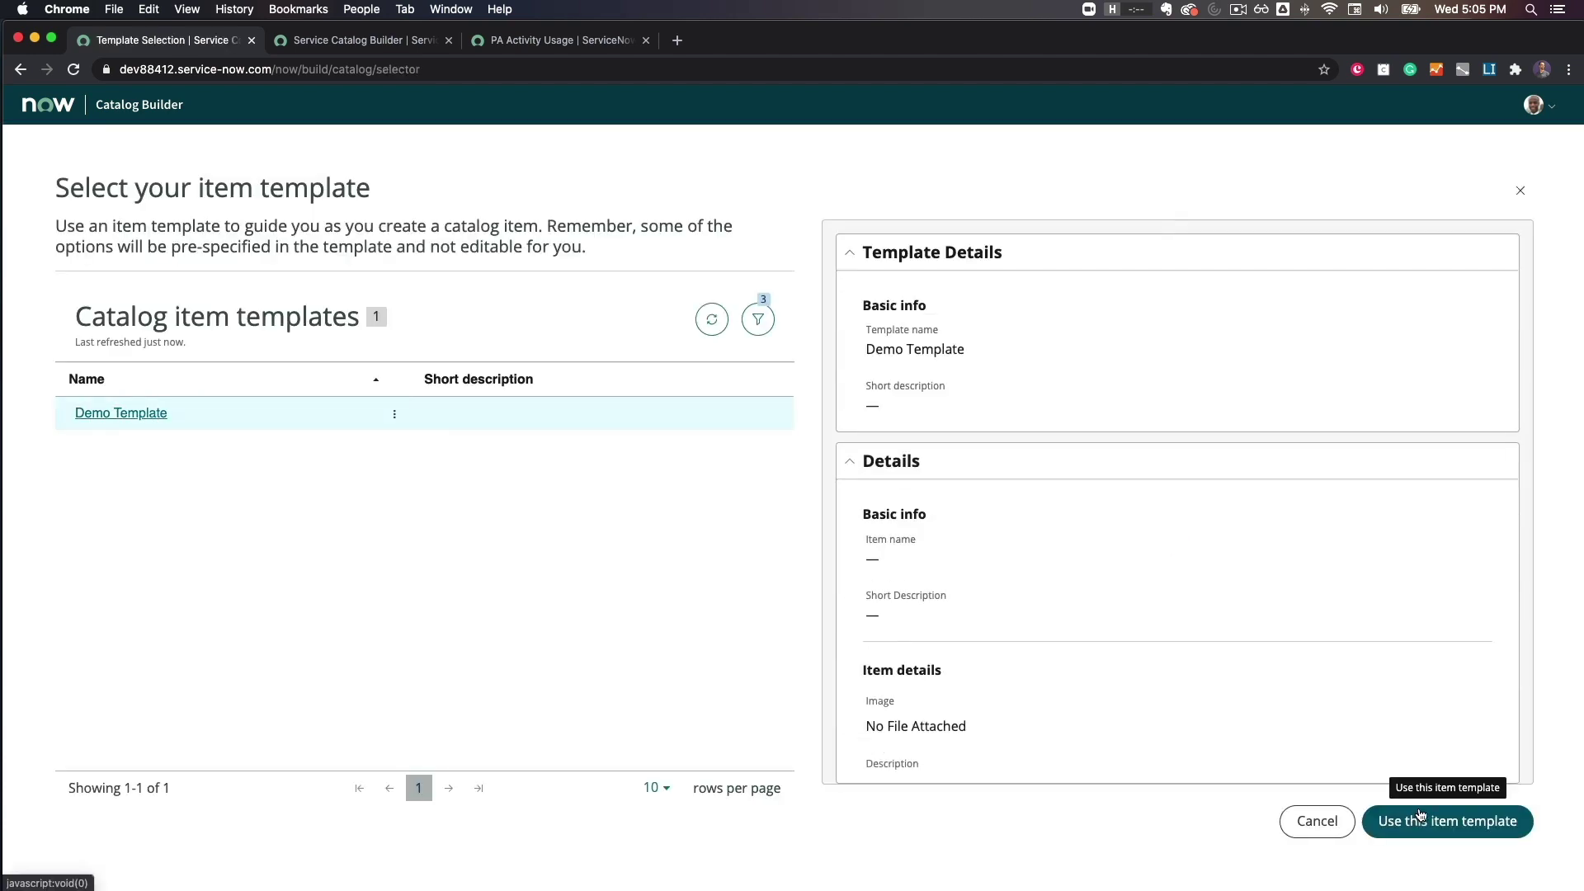
click(1419, 817)
text(Item Name)
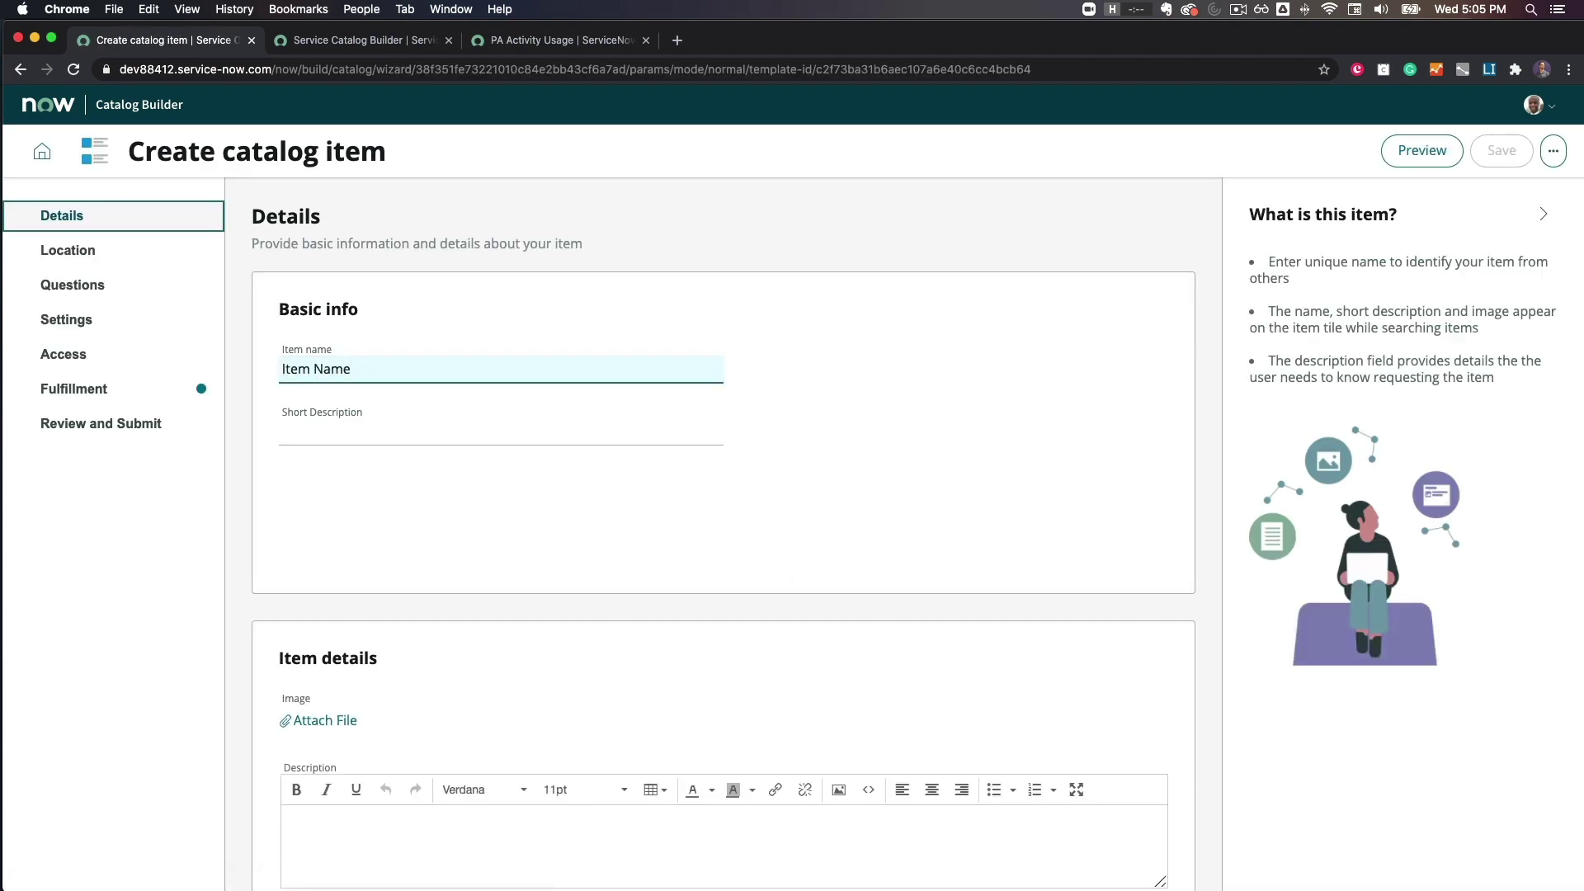
click(389, 513)
Insert the General Questions set, choose a fulfilment flow, and submit the item.
click(71, 284)
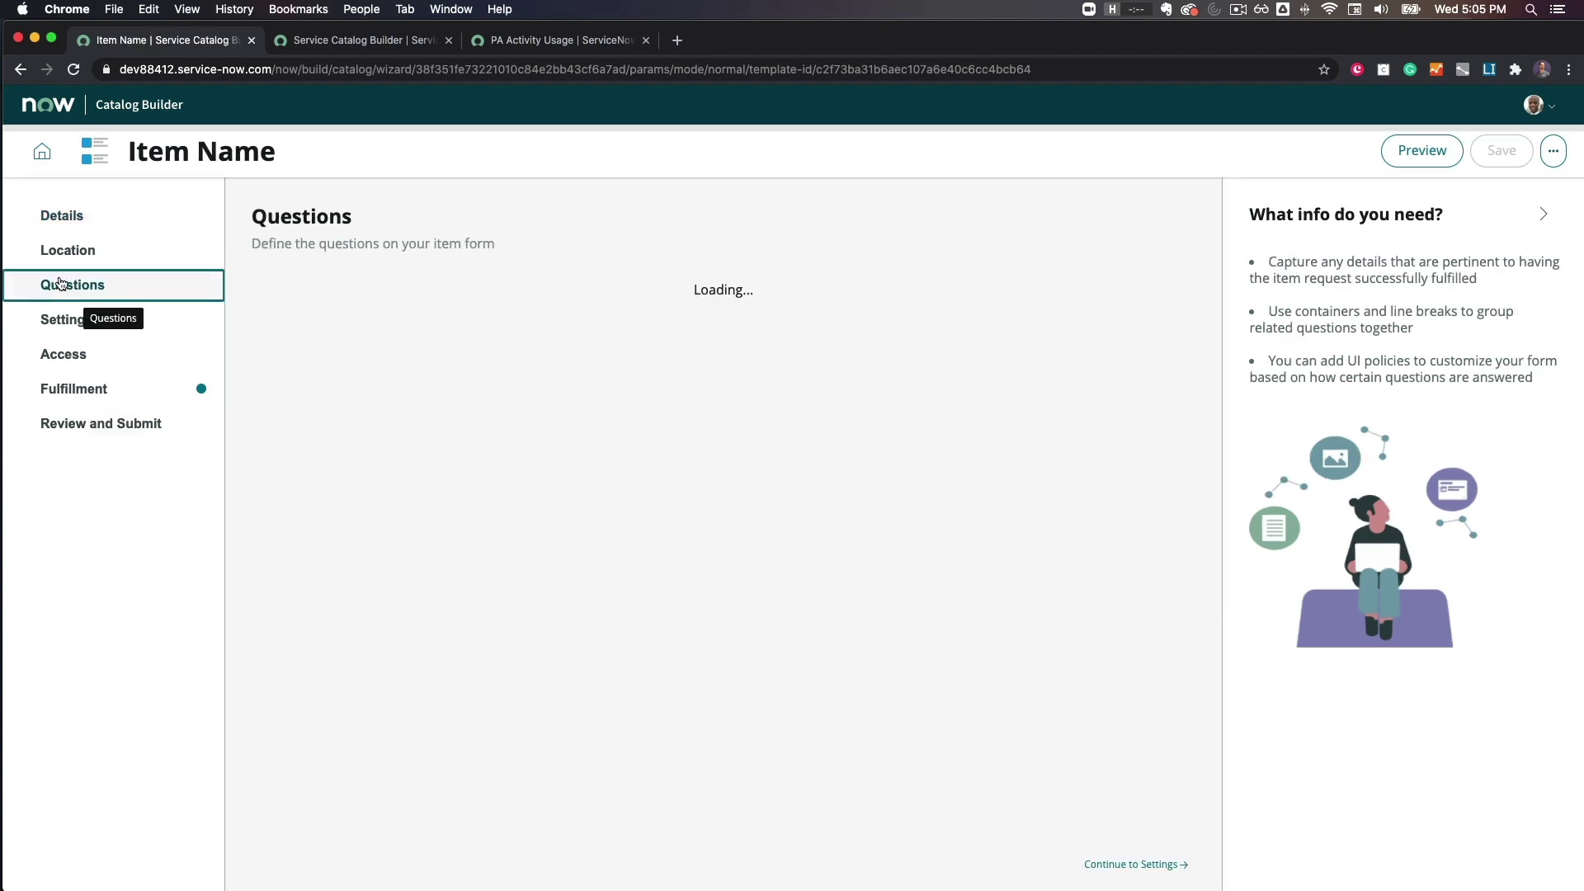
click(1178, 287)
click(1118, 321)
click(746, 497)
click(627, 543)
click(983, 542)
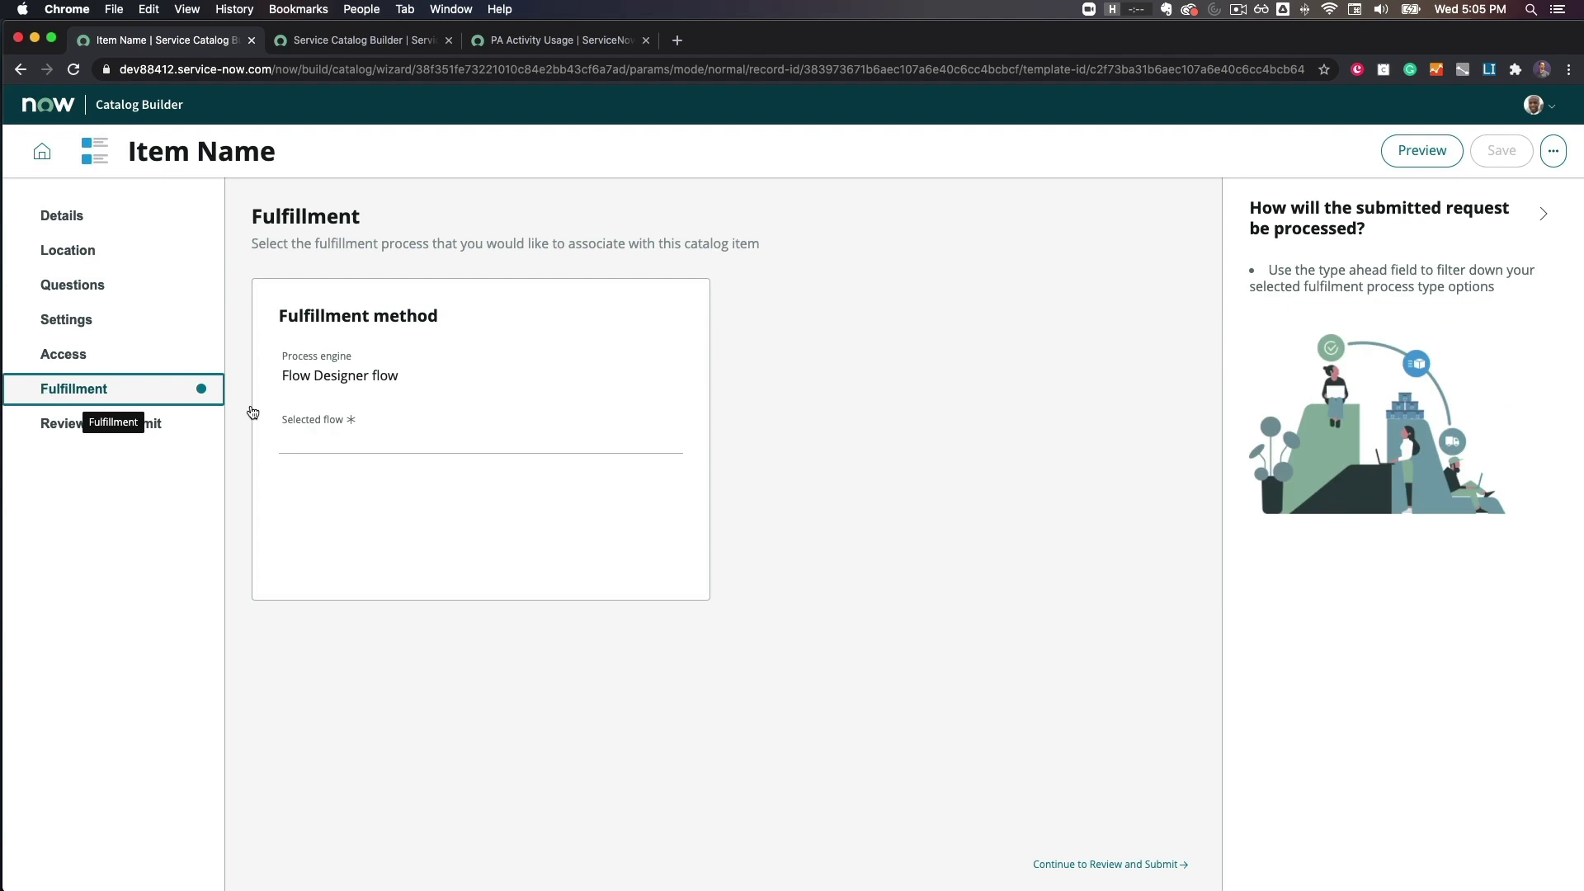
click(346, 495)
click(132, 425)
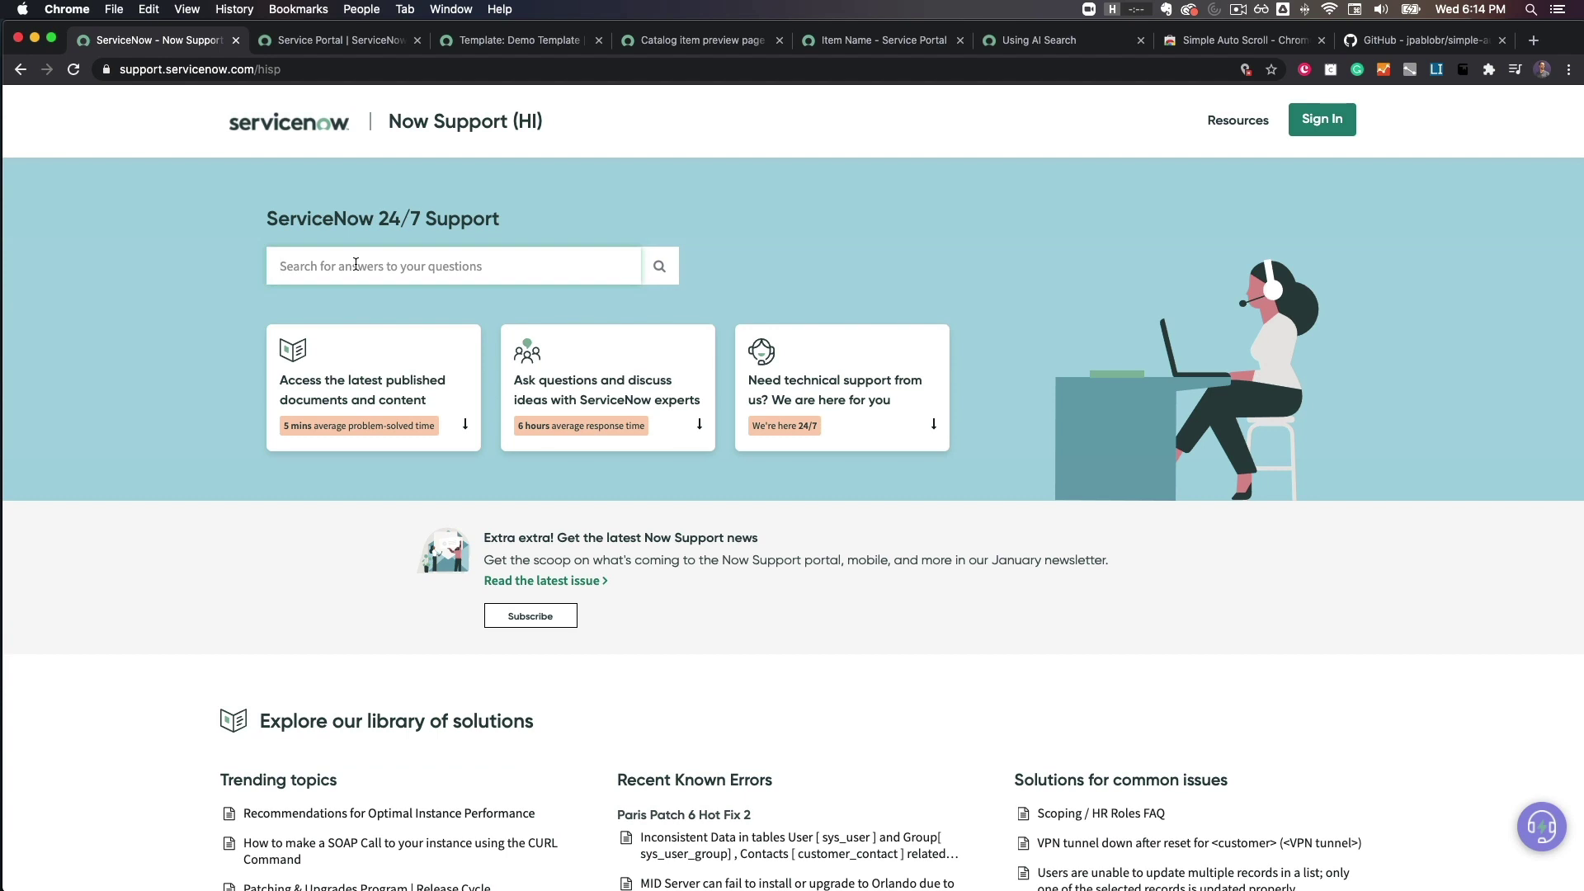
Begin typing a search query in the Now Support search box.
text(servise portal)
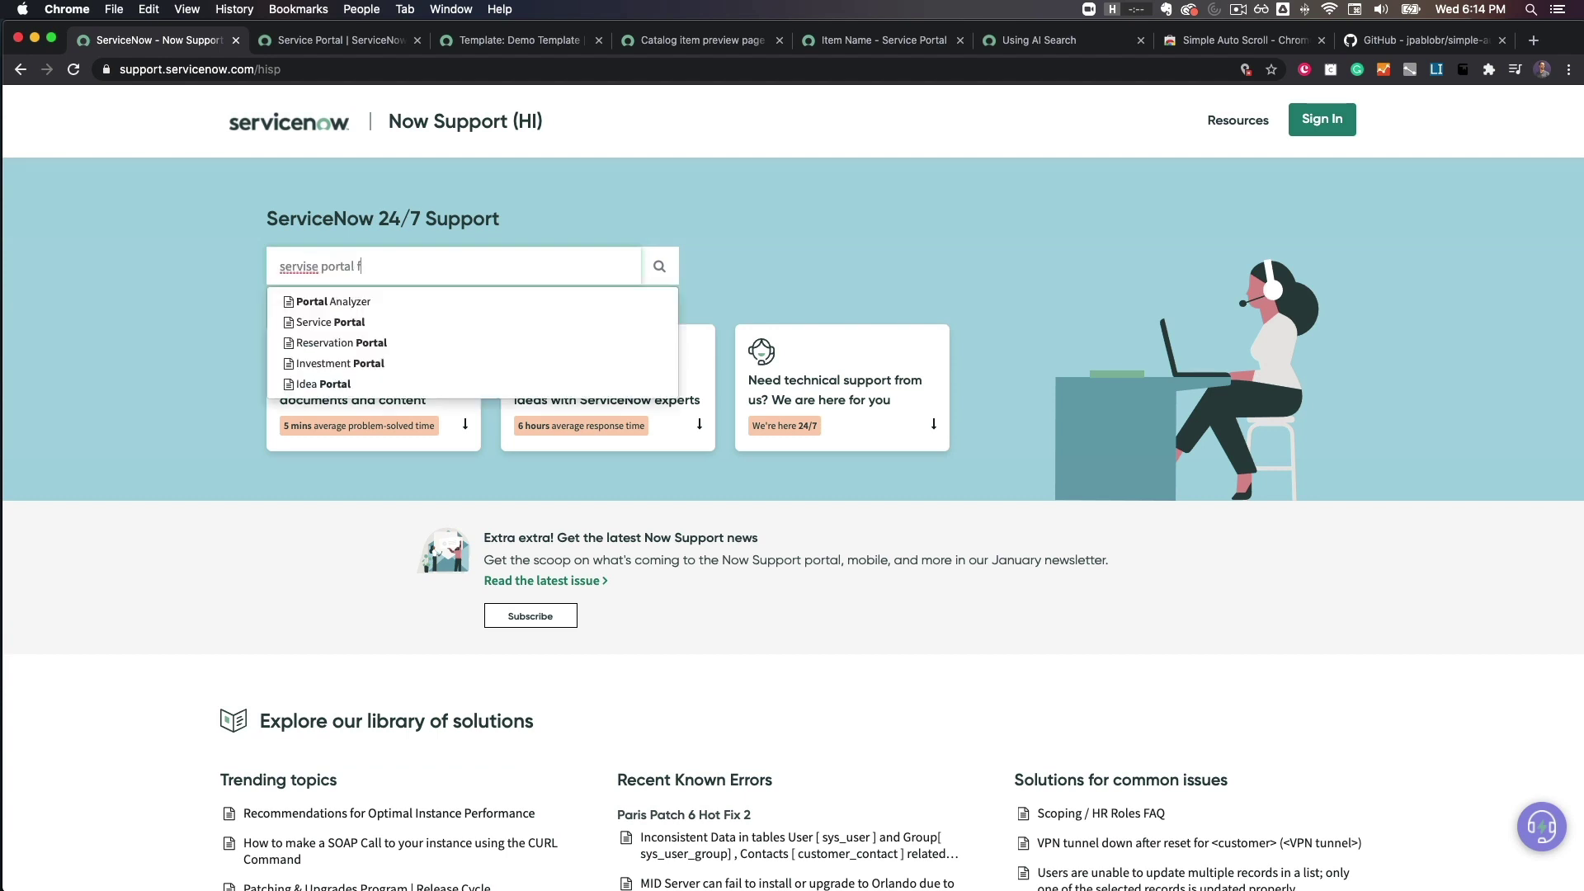
text(feutures)
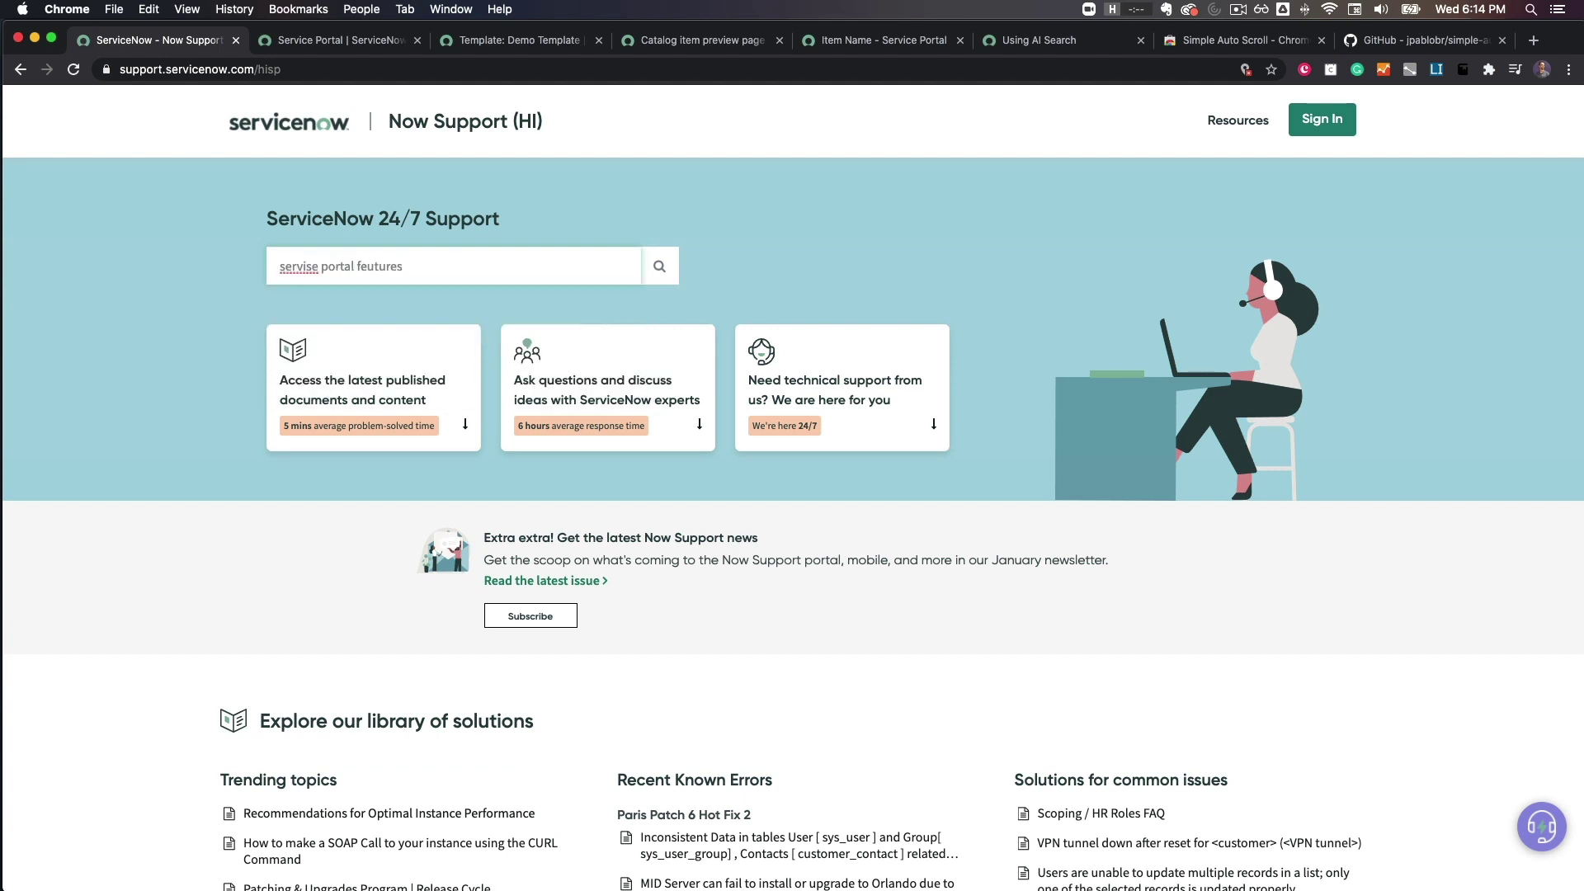
Run the Now Support search for Service Portal features to list matching articles.
key(Return)
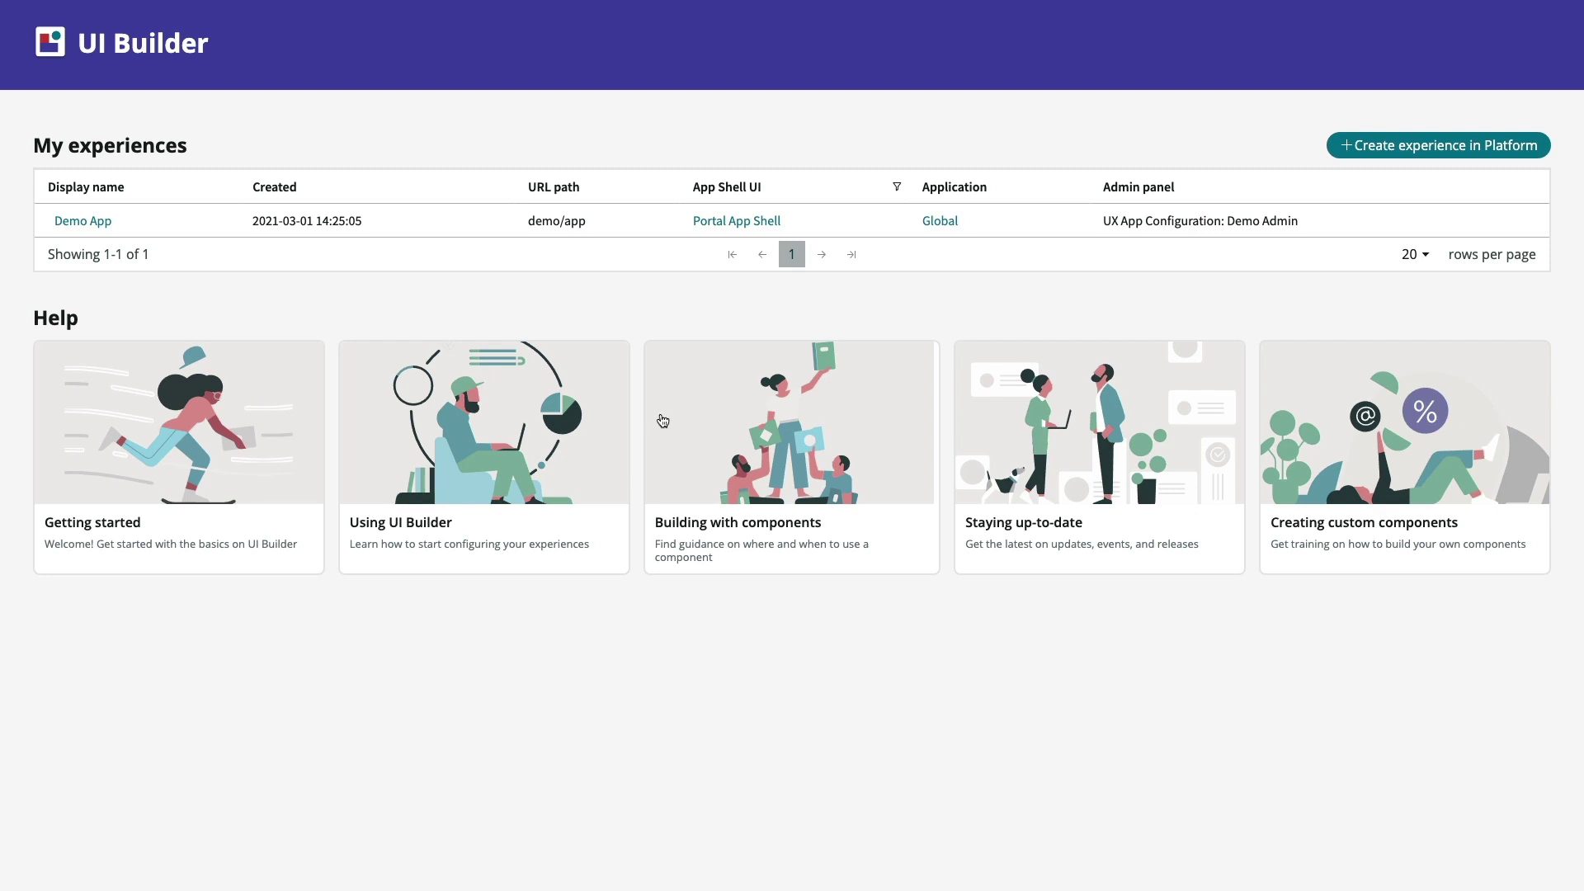
Open the Demo App experience from My experiences to edit Demo Page.
click(76, 222)
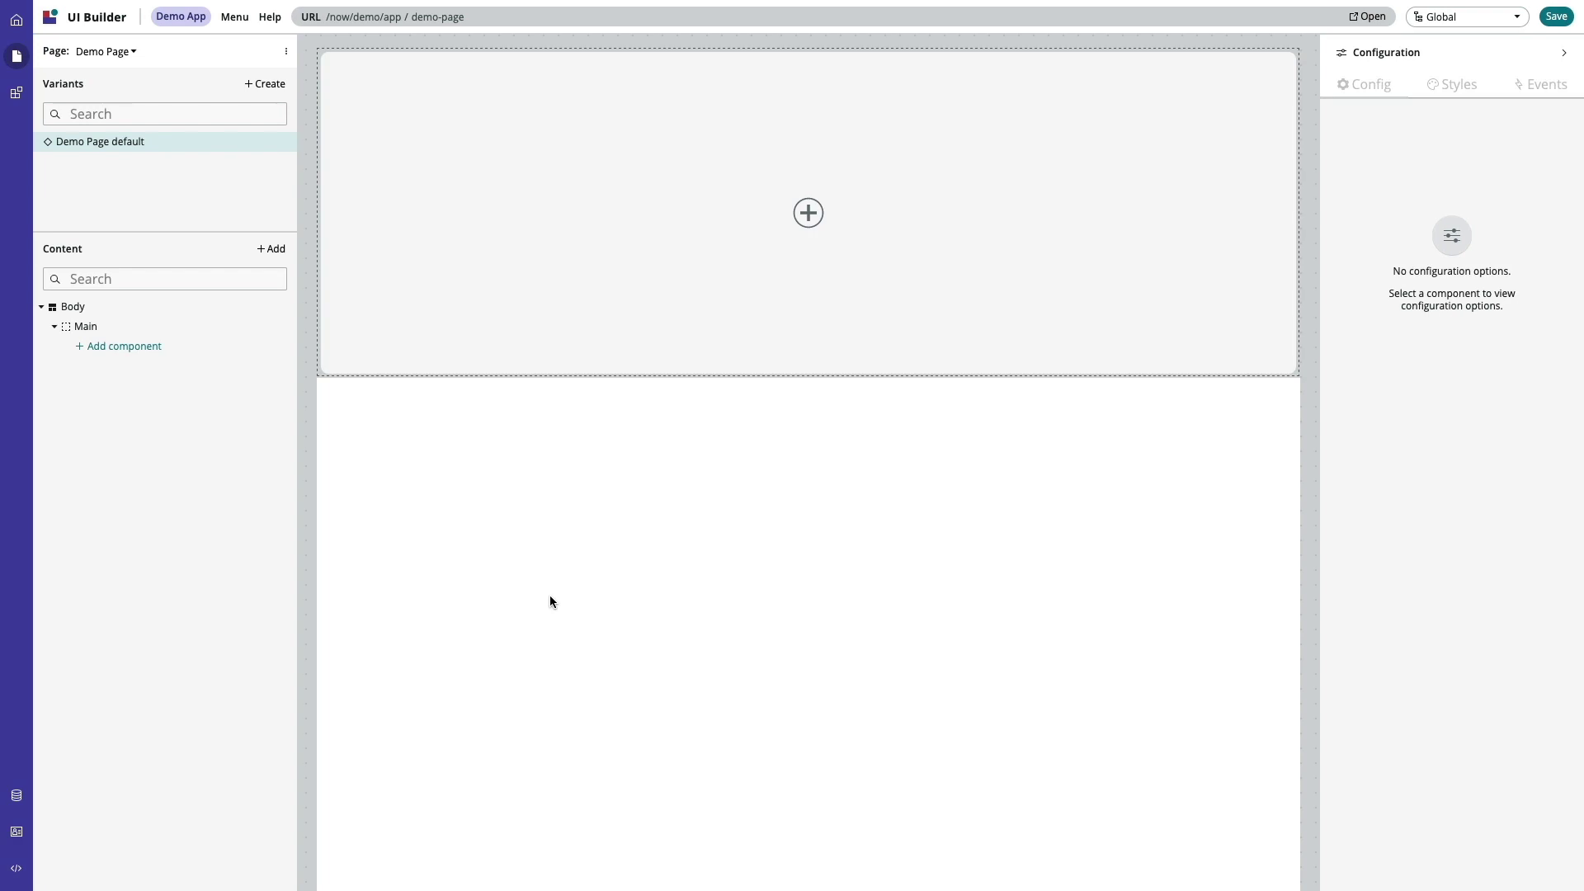
Browse the Components panel for Main, scrolling down the component list.
click(112, 348)
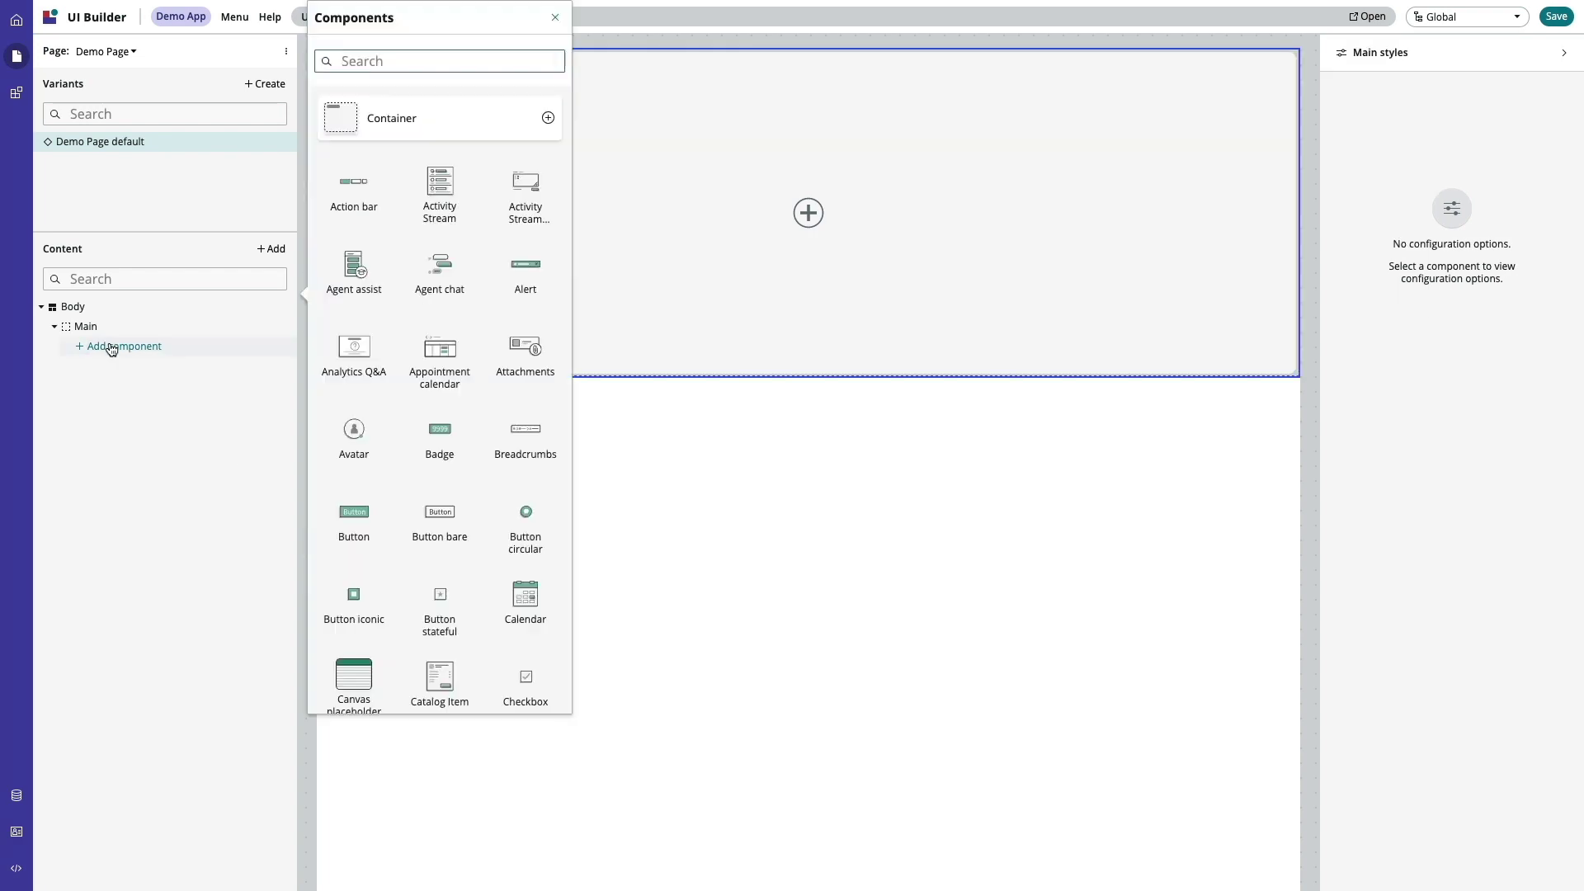
scroll(440, 412, down, 1)
scroll(441, 404, down, 2)
scroll(443, 420, down, 1)
scroll(448, 445, down, 2)
scroll(452, 470, down, 3)
scroll(452, 488, down, 2)
scroll(478, 487, down, 2)
scroll(470, 495, down, 3)
scroll(461, 503, down, 2)
scroll(460, 503, down, 2)
scroll(461, 504, down, 4)
scroll(460, 503, down, 3)
scroll(460, 504, down, 2)
scroll(460, 503, down, 2)
scroll(460, 503, down, 1)
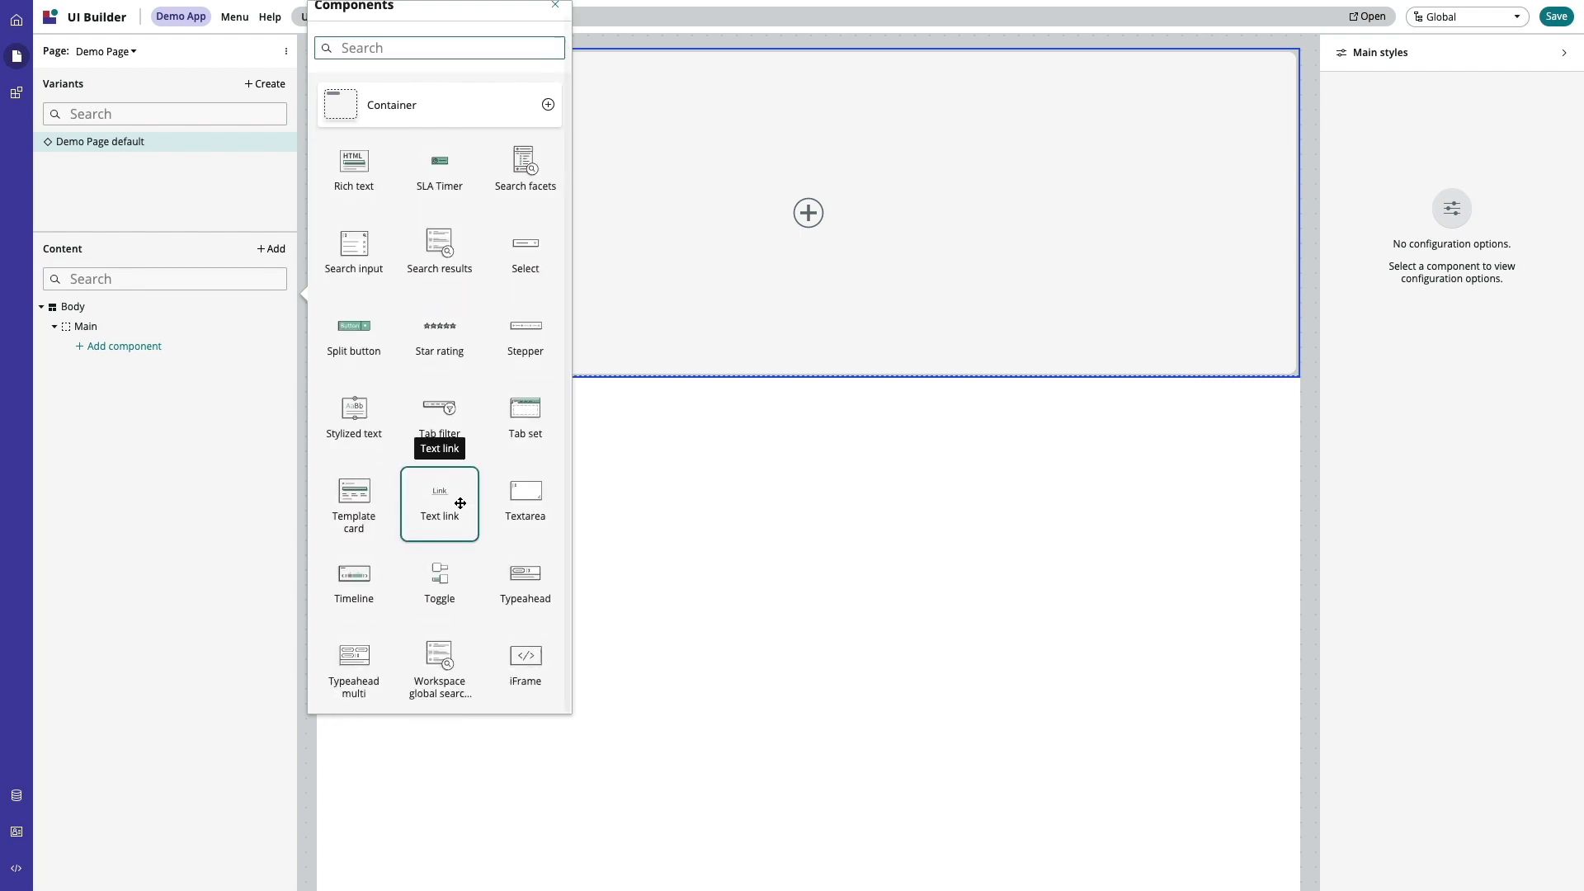
Add a Container to Main, trying six columns before settling on two columns.
click(1483, 264)
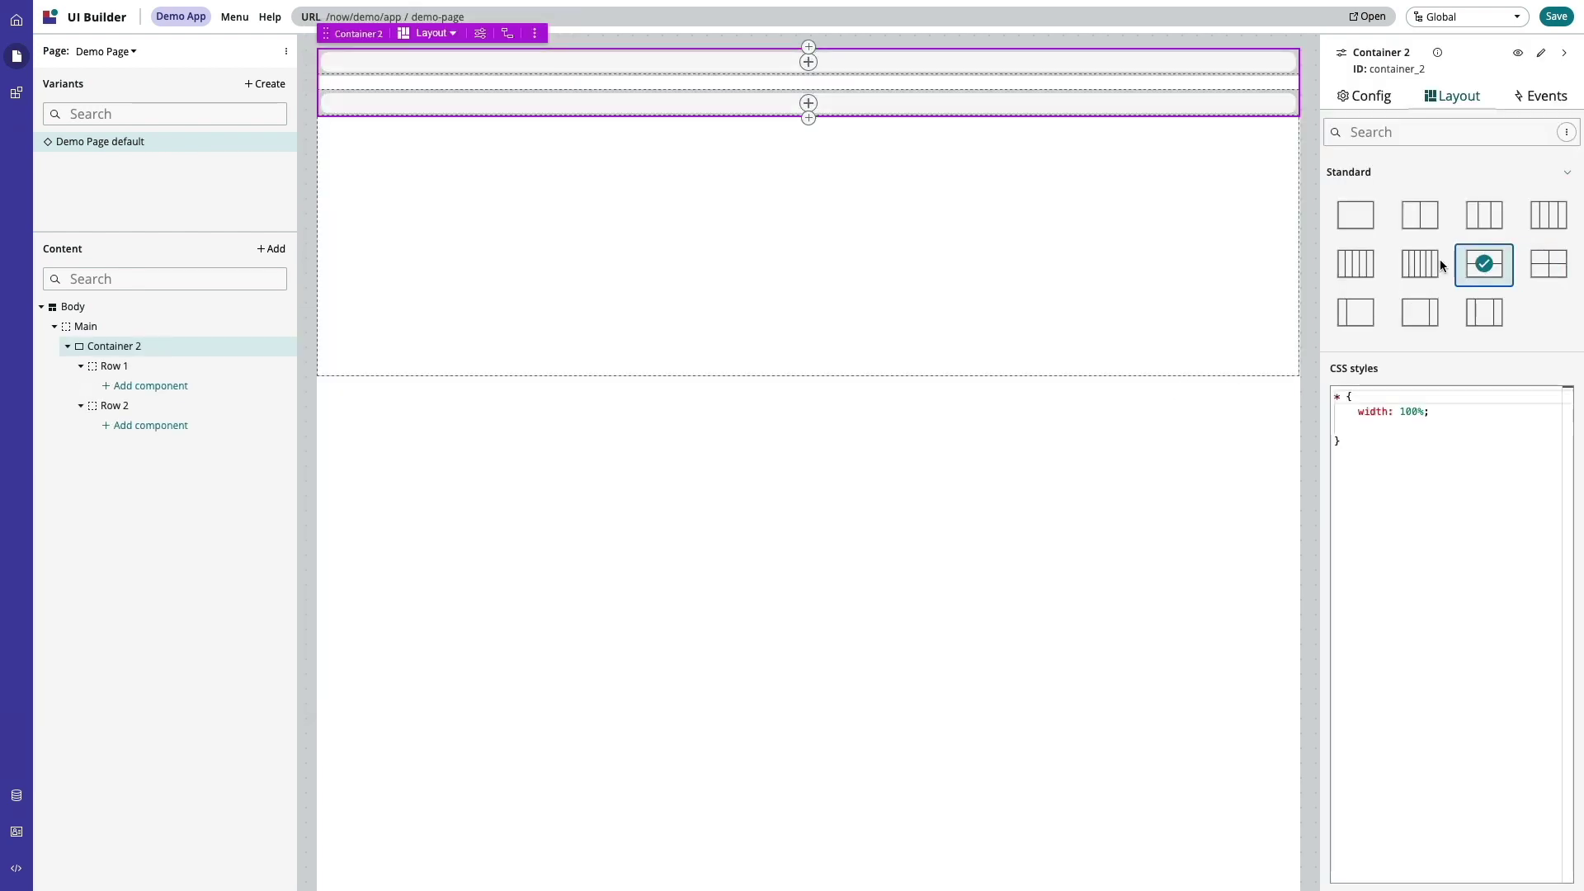
click(1424, 266)
click(1419, 216)
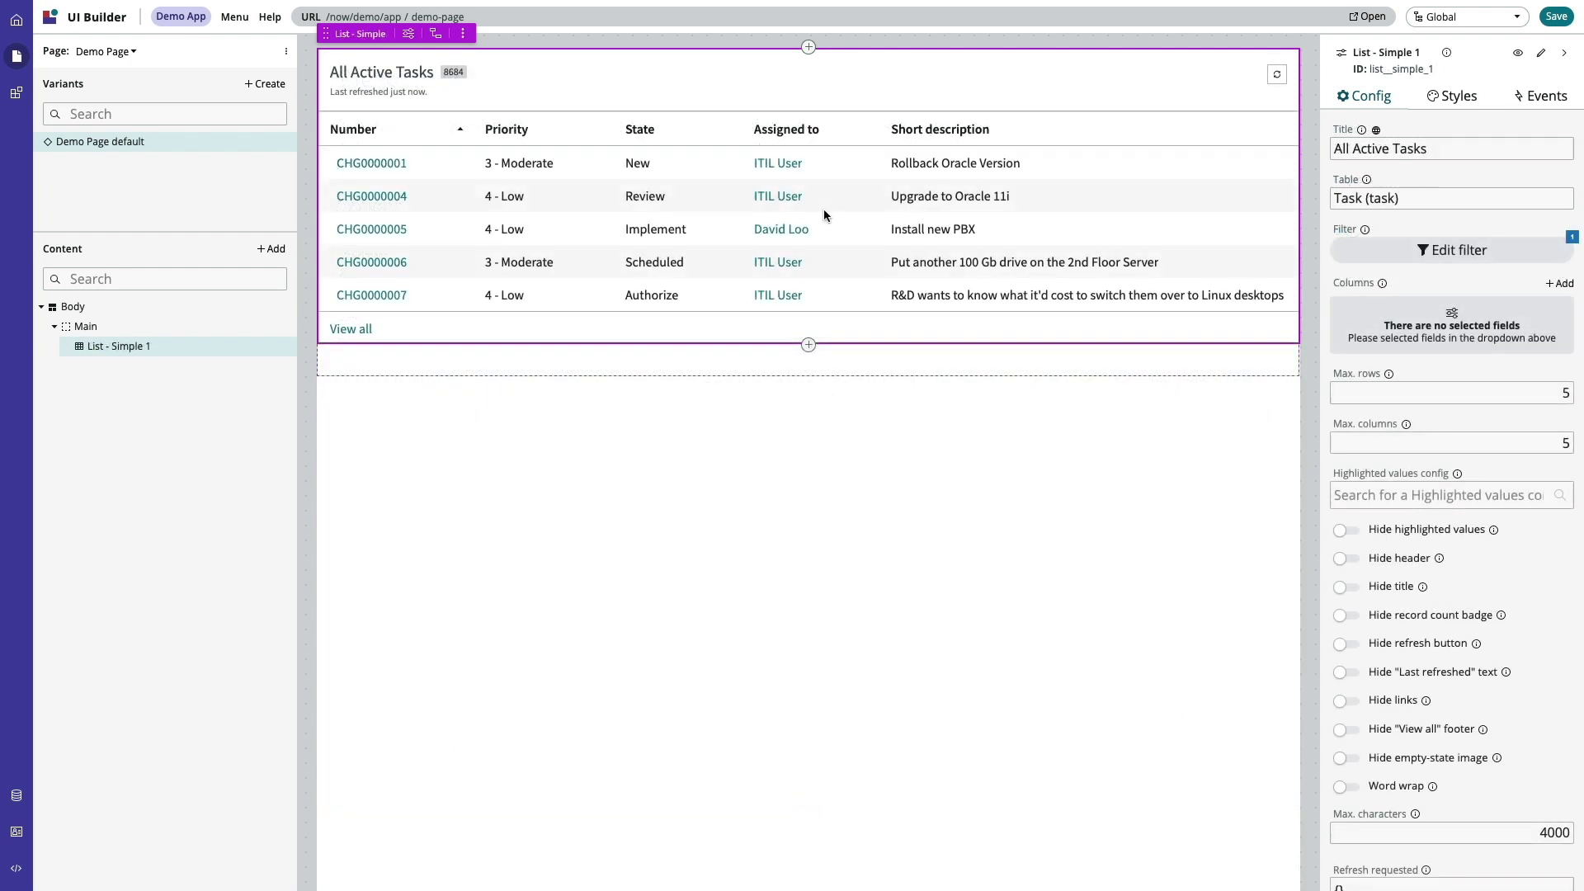
Review the list's Styles, Events and Config tabs, then open the Creating custom components help.
scroll(1434, 541, down, 2)
scroll(1433, 495, up, 2)
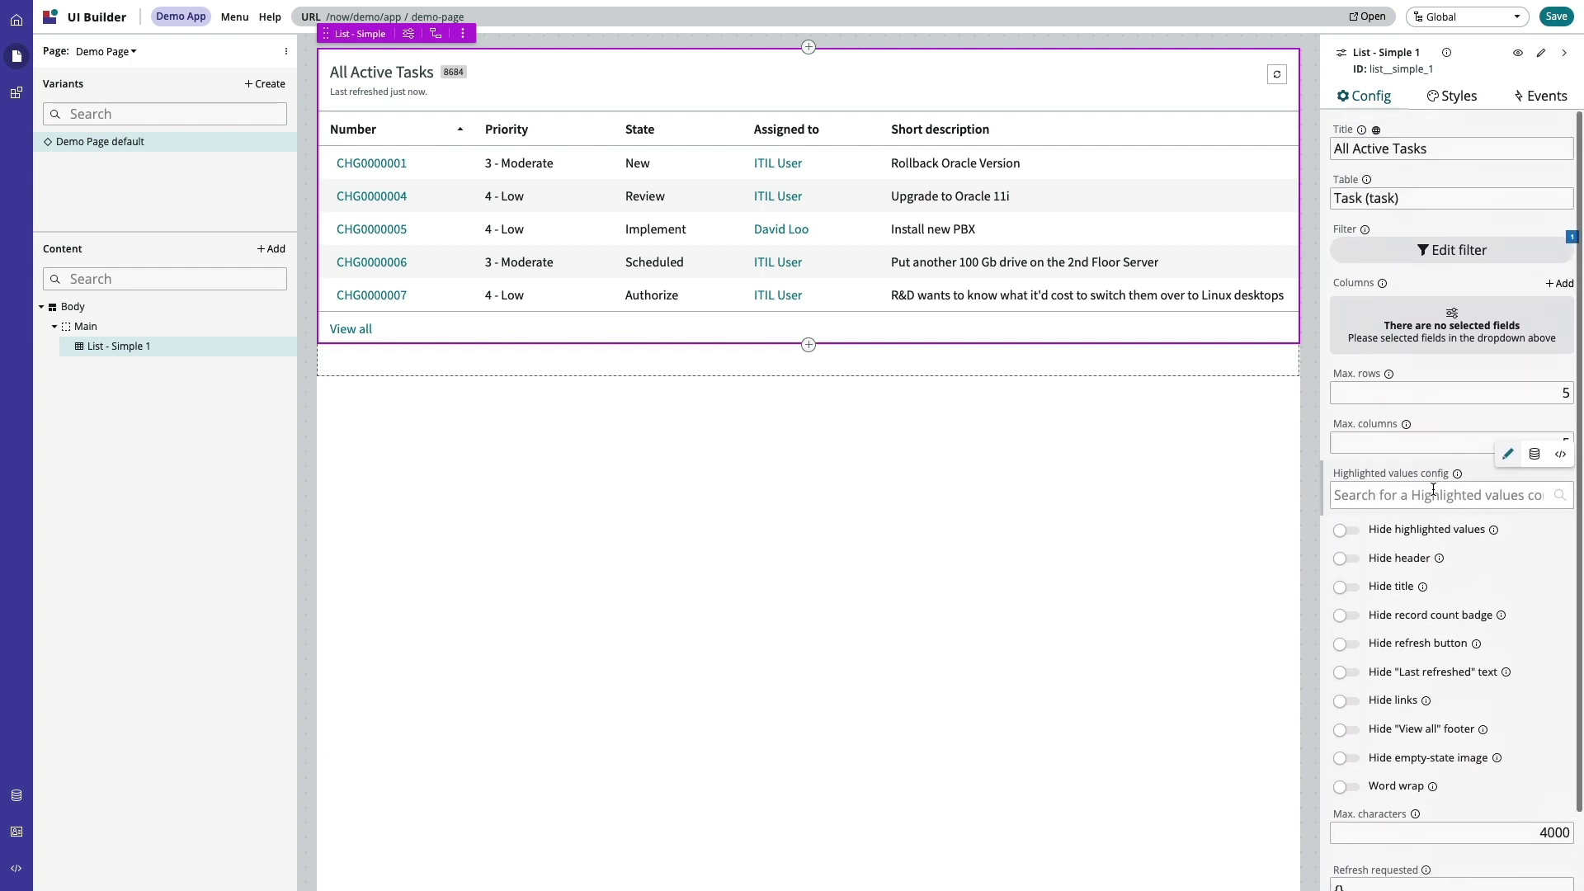
click(1454, 96)
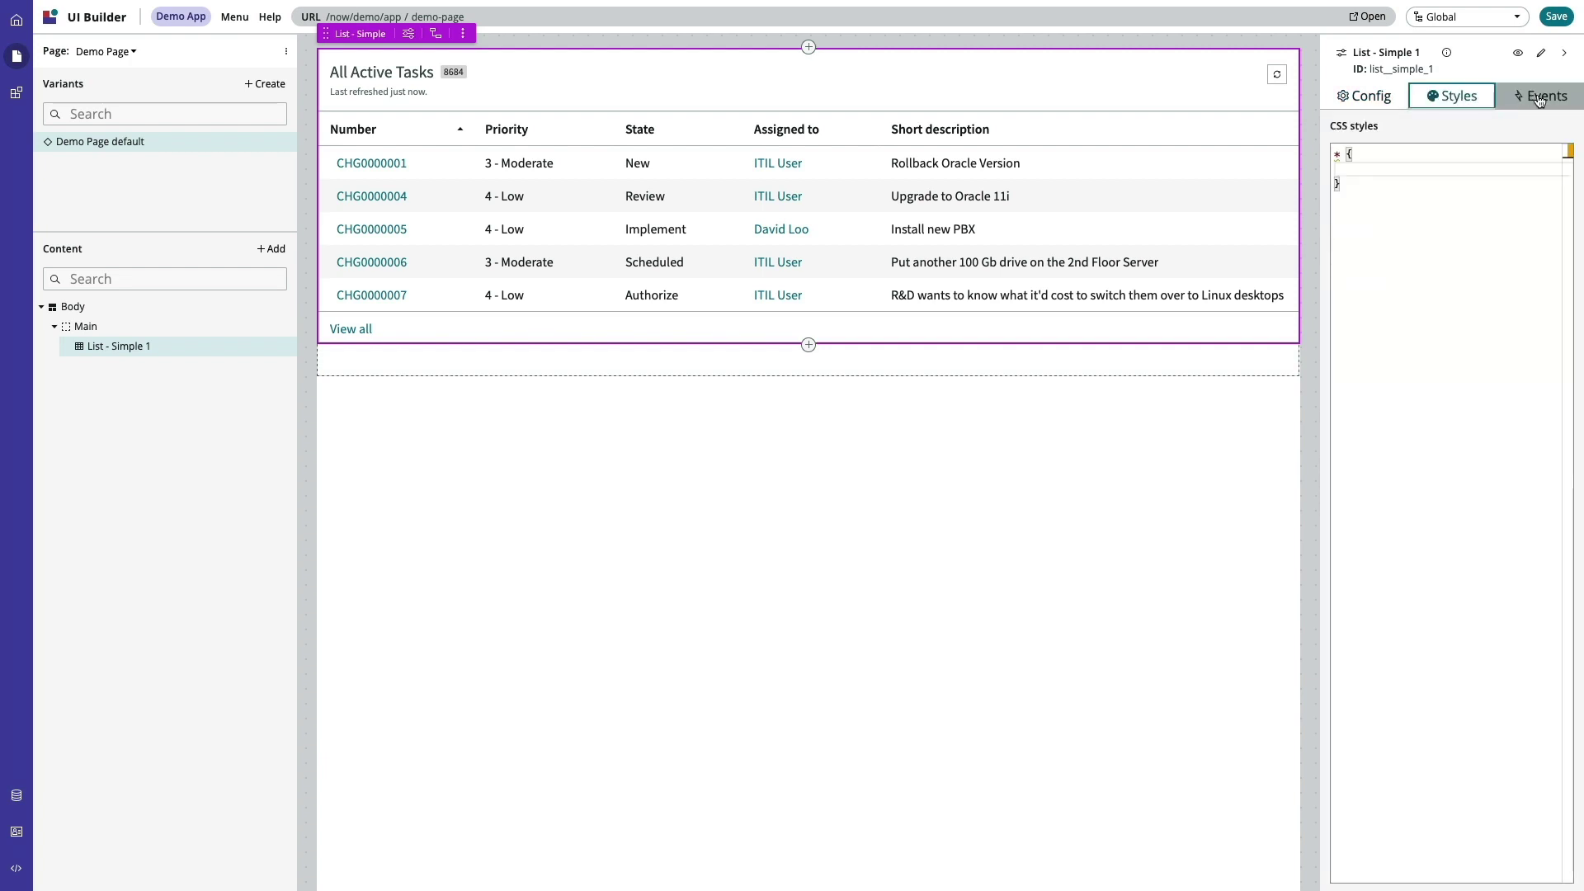
click(1539, 97)
click(1366, 97)
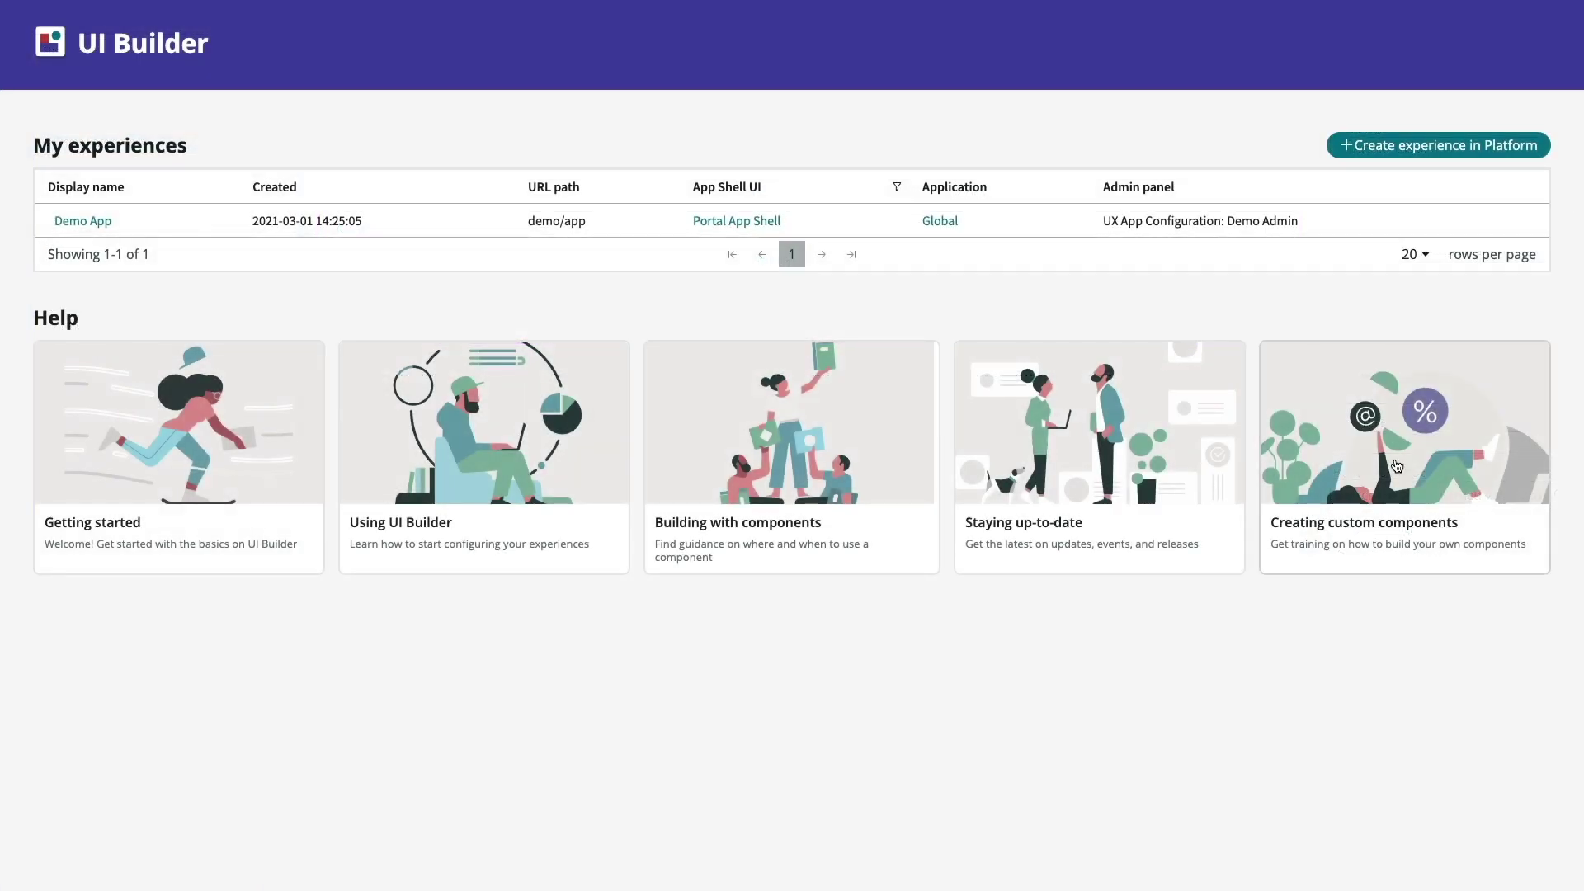
click(1394, 457)
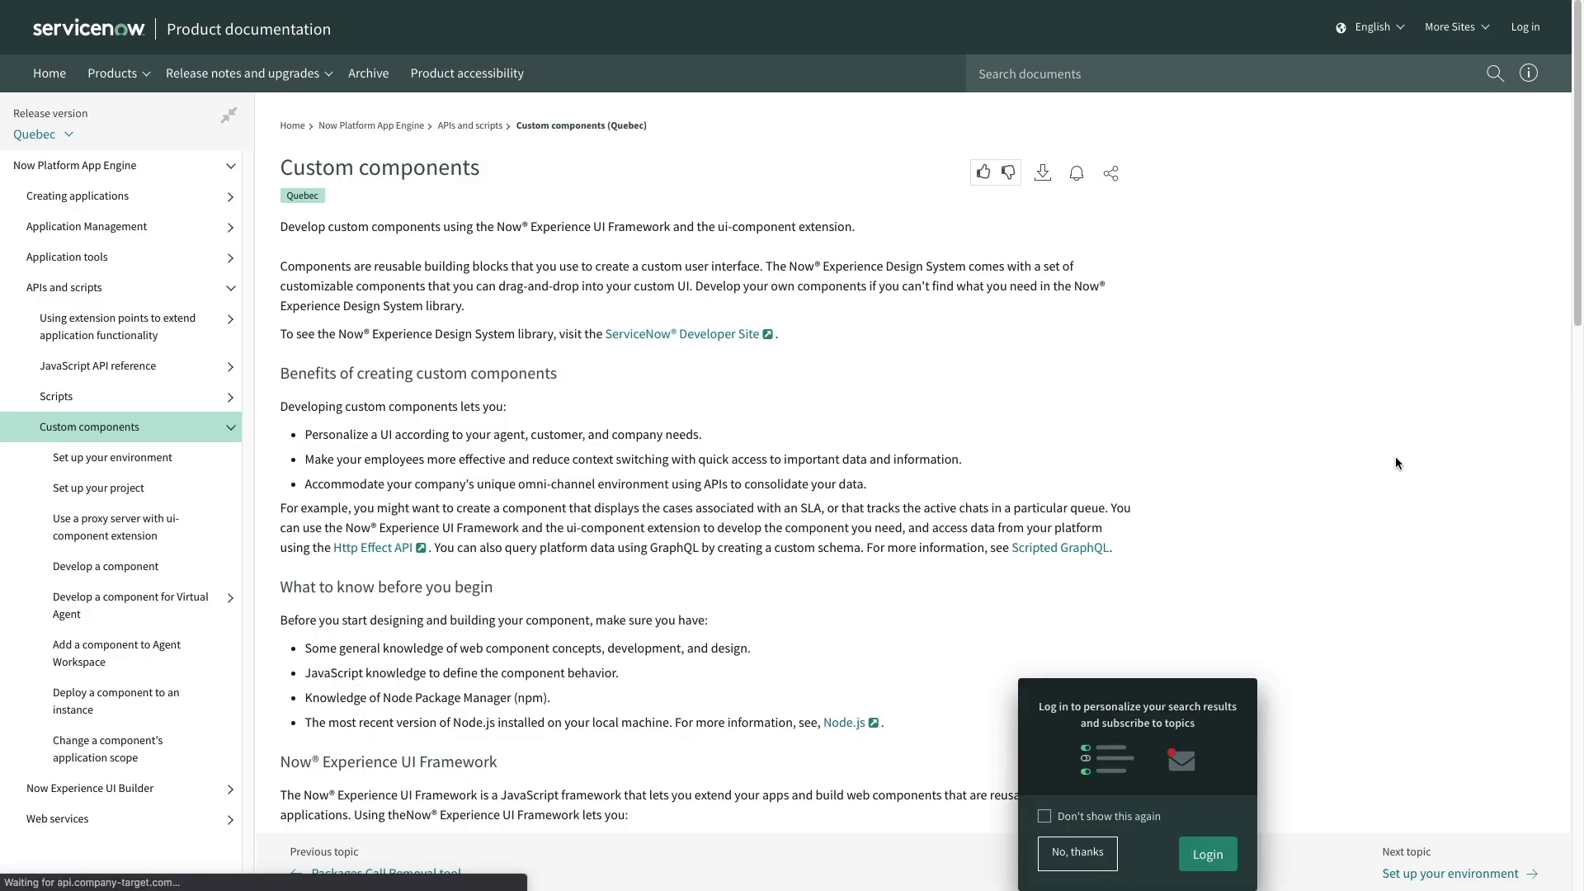